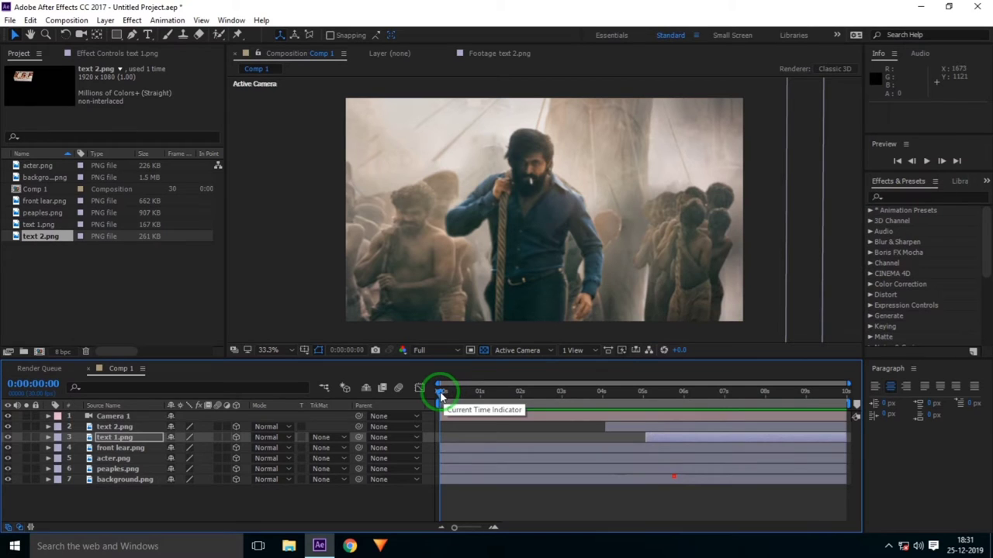
Scrub through Comp 1's camera move-in preview and return to the start.
{"action": "mouse_move", "coordinate": [444, 395]}
{"action": "left_mouse_down"}
{"action": "mouse_move", "coordinate": [669, 403]}
{"action": "mouse_move", "coordinate": [460, 405]}
{"action": "mouse_move", "coordinate": [686, 412]}
{"action": "mouse_move", "coordinate": [435, 415]}
{"action": "mouse_move", "coordinate": [601, 416]}
{"action": "mouse_move", "coordinate": [482, 424]}
{"action": "left_mouse_up"}
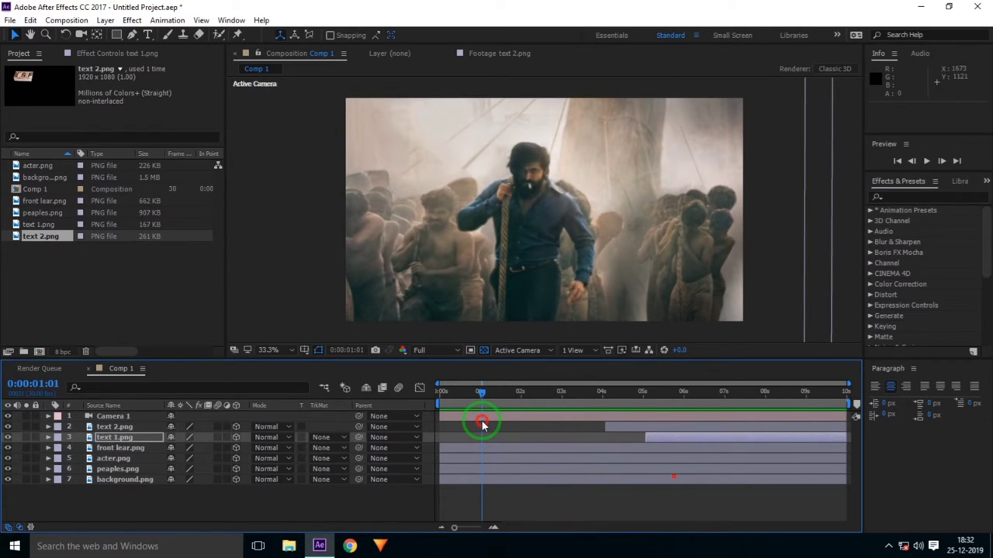
{"action": "mouse_move", "coordinate": [482, 424]}
{"action": "left_mouse_down"}
{"action": "mouse_move", "coordinate": [443, 421]}
{"action": "mouse_move", "coordinate": [625, 425]}
{"action": "mouse_move", "coordinate": [440, 421]}
{"action": "left_mouse_up"}
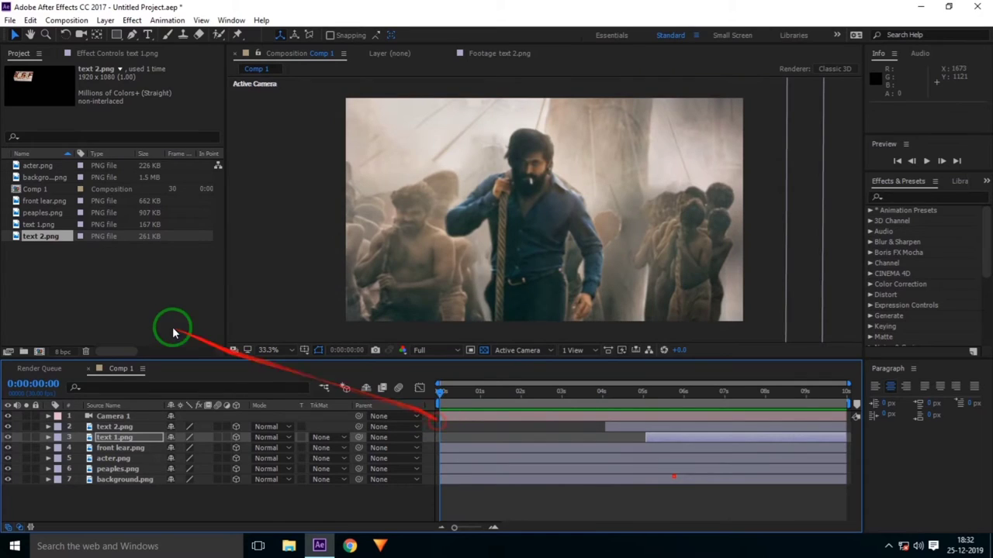
{"action": "left_click", "coordinate": [90, 302]}
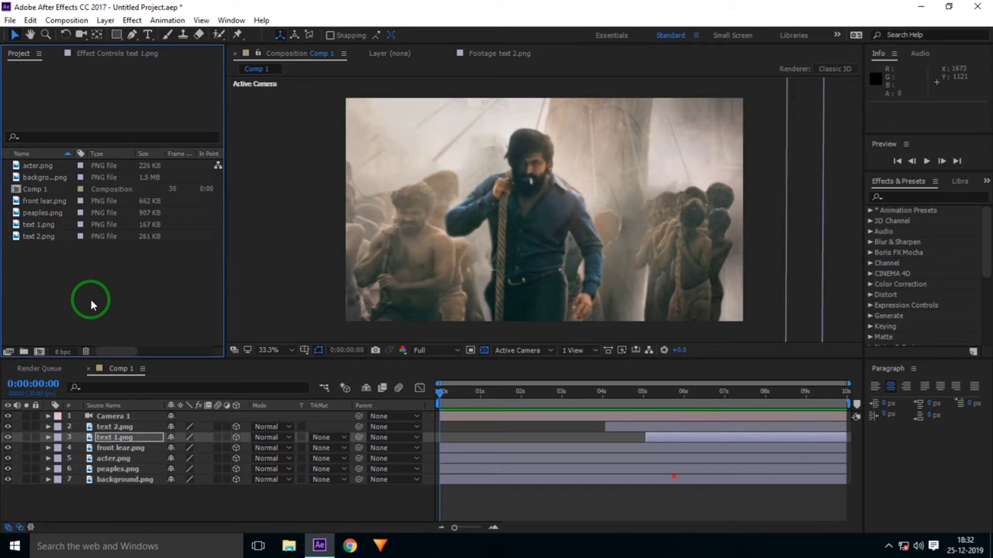
Import both movie_17883 poster JPGs from the Downloads folder.
{"action": "double_click", "coordinate": [35, 296]}
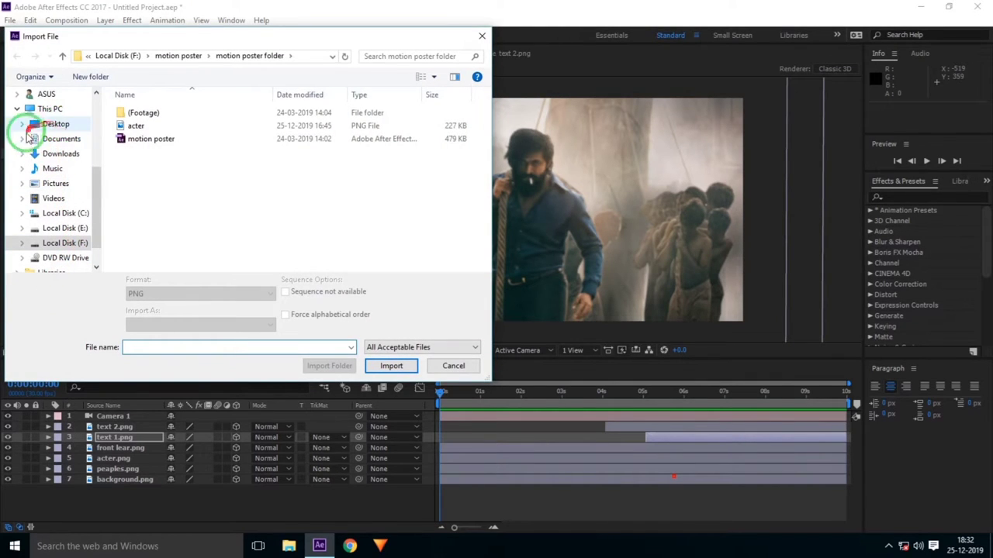
{"action": "left_click", "coordinate": [48, 154]}
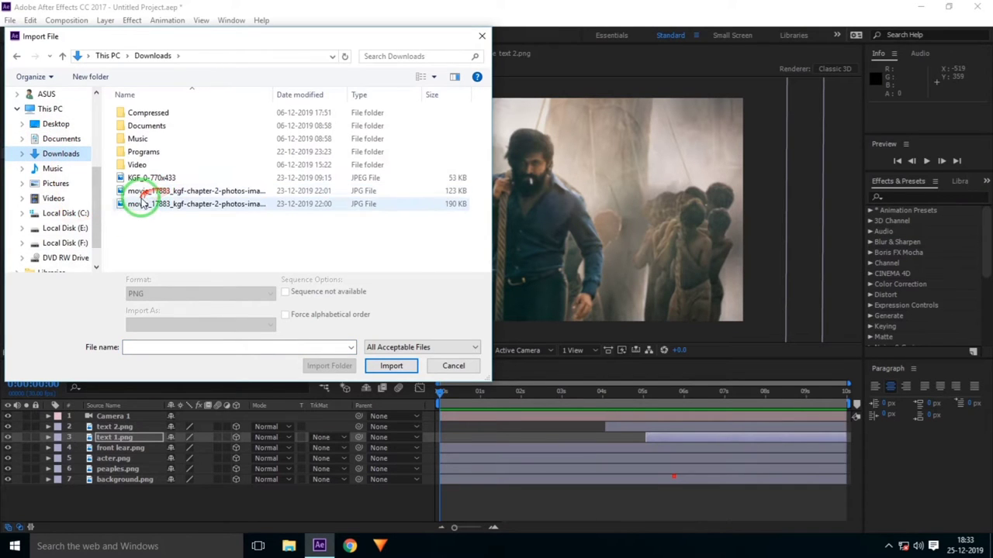
{"action": "left_click_drag", "start_coordinate": [137, 221], "coordinate": [138, 194]}
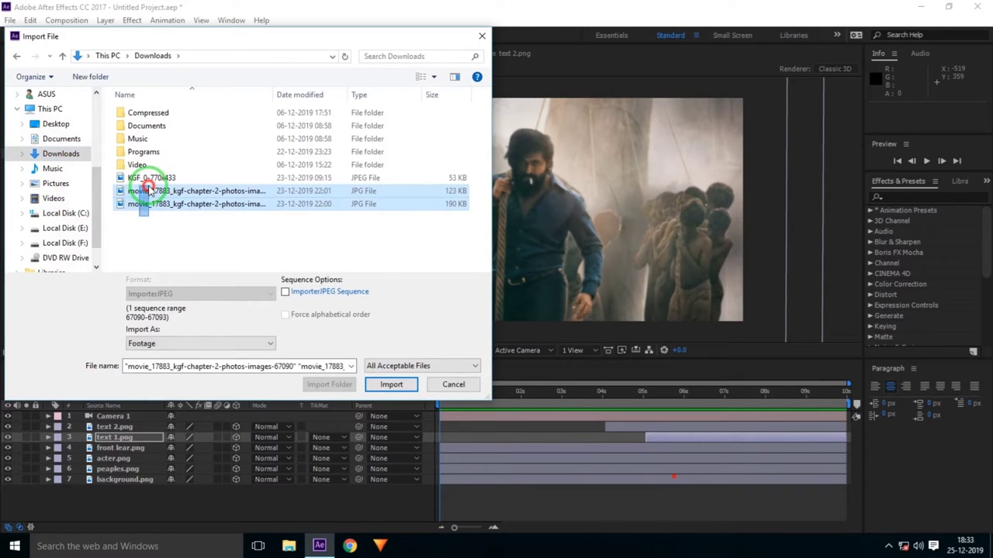
{"action": "left_click", "coordinate": [409, 378]}
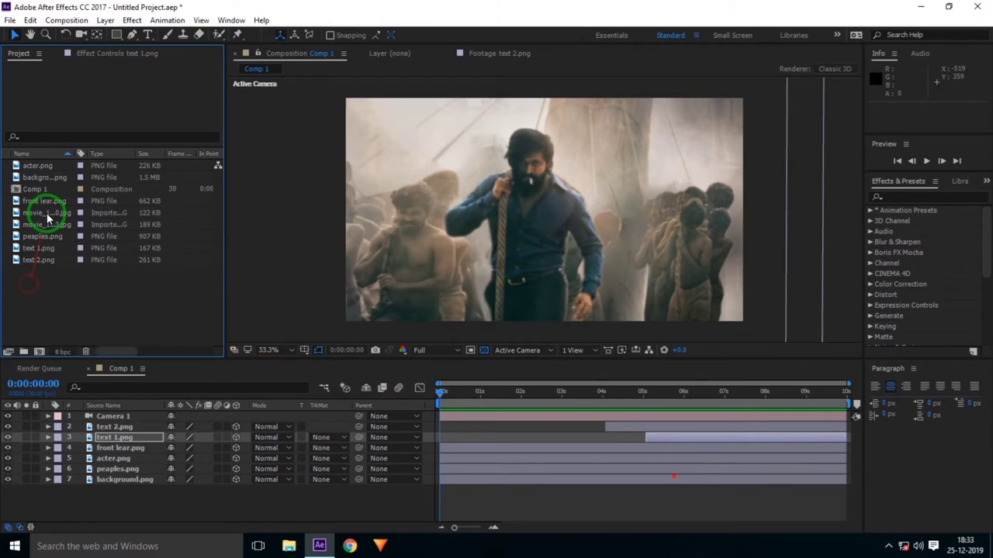
View each poster JPG in the Footage viewer, ending on the version without title text.
{"action": "double_click", "coordinate": [46, 213]}
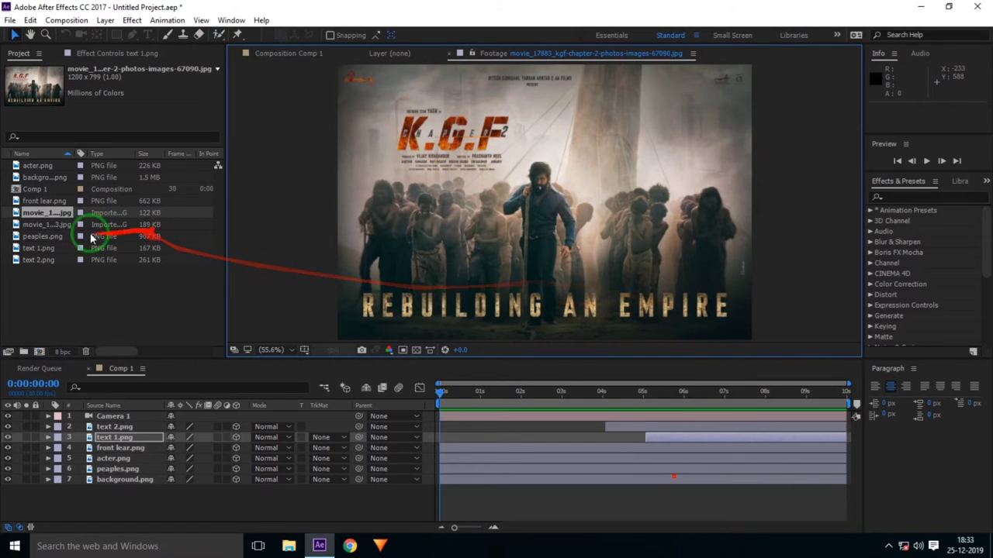
{"action": "double_click", "coordinate": [66, 225]}
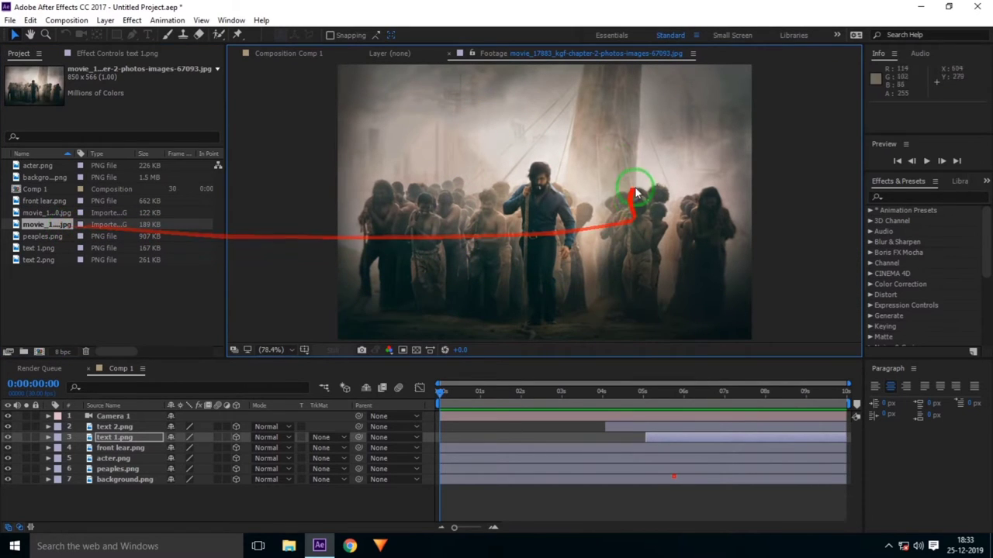
{"action": "left_click", "coordinate": [79, 292]}
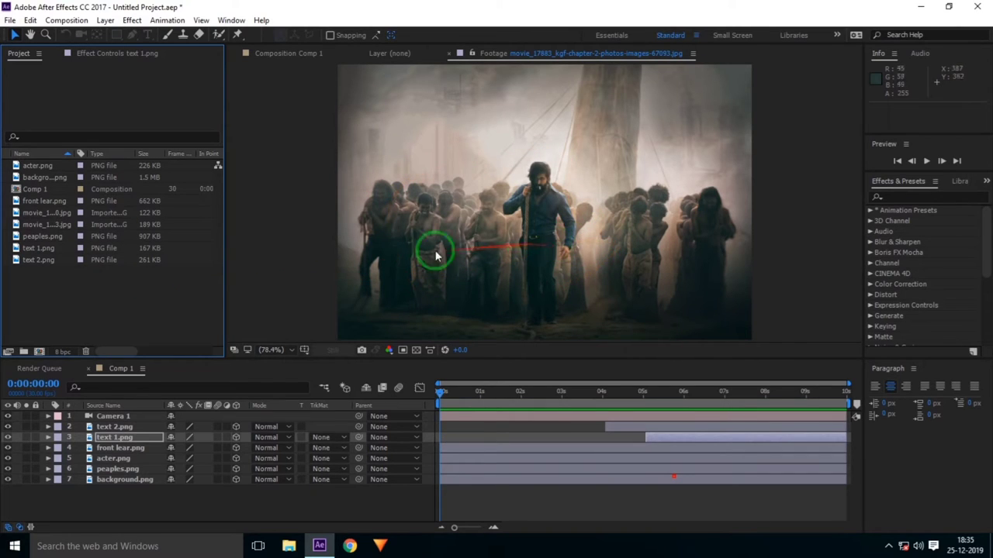
Preview the acter.png actor, peaples.png crowd and background.png images in the Footage viewer.
{"action": "left_click", "coordinate": [77, 290]}
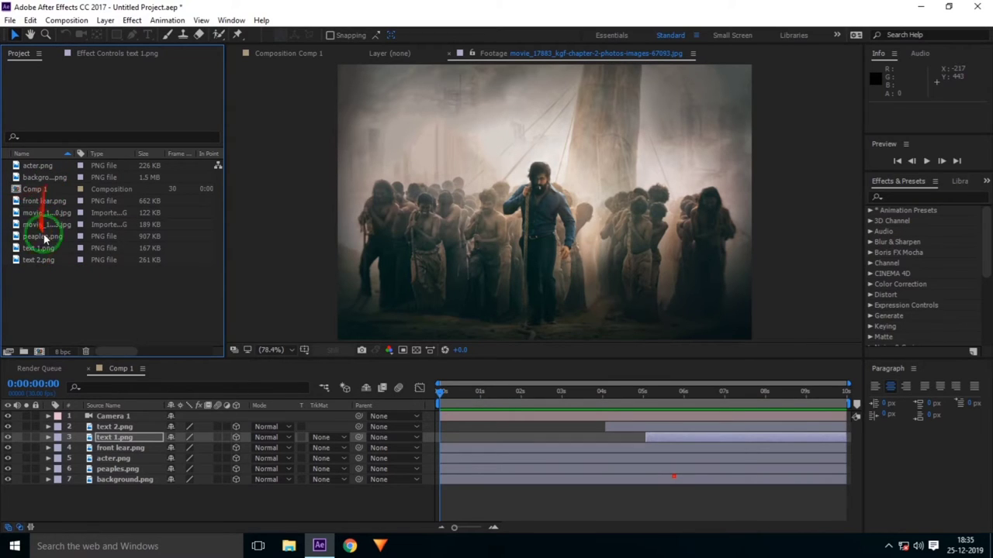
{"action": "left_click", "coordinate": [50, 167]}
{"action": "double_click", "coordinate": [50, 166]}
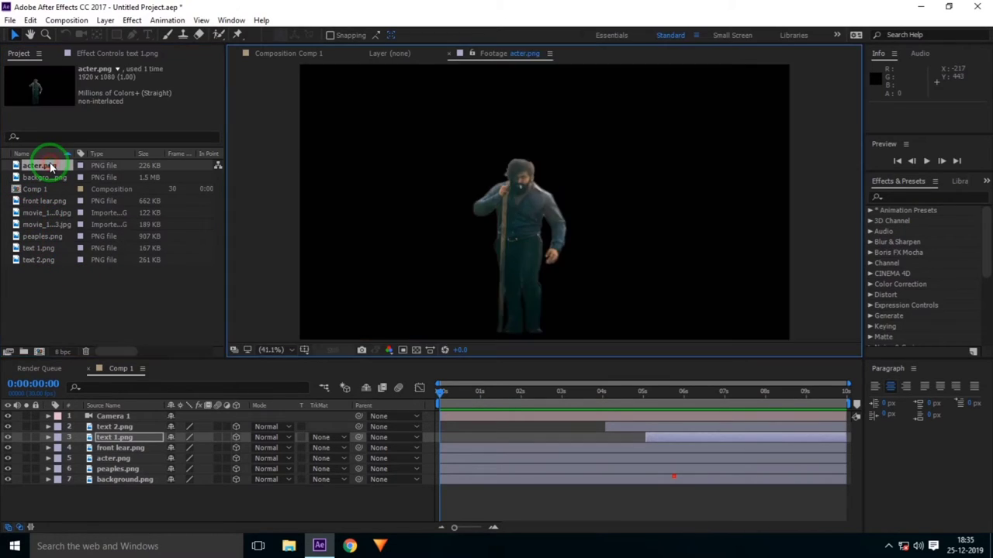
{"action": "mouse_move", "coordinate": [51, 167]}
{"action": "left_mouse_down"}
{"action": "mouse_move", "coordinate": [524, 323]}
{"action": "mouse_move", "coordinate": [120, 217]}
{"action": "left_mouse_up"}
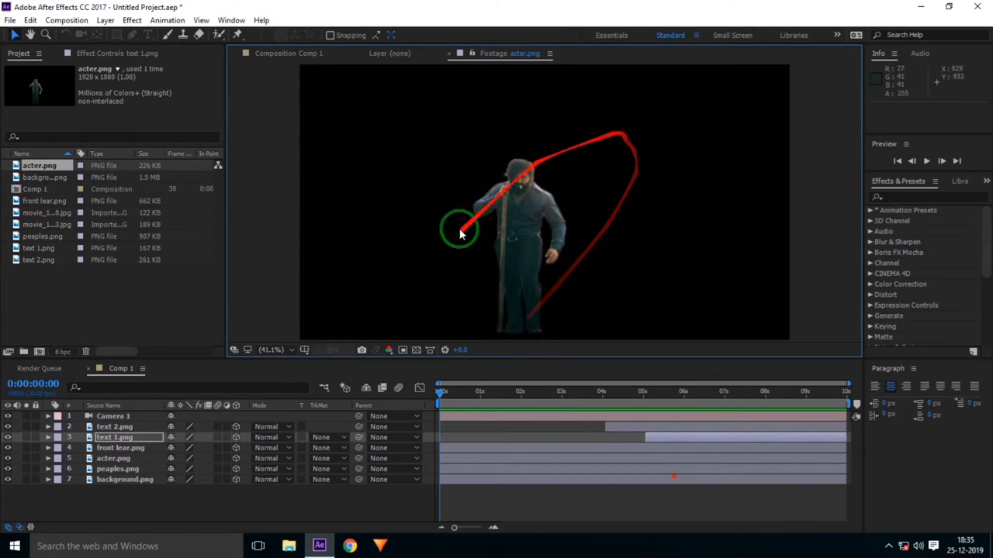
{"action": "double_click", "coordinate": [41, 177]}
{"action": "left_click", "coordinate": [42, 237]}
{"action": "double_click", "coordinate": [42, 236]}
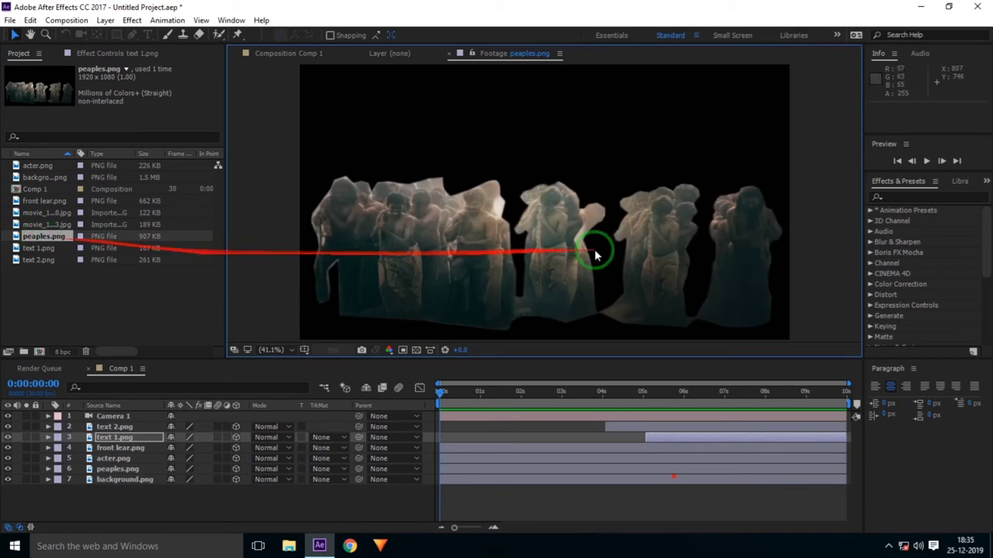
{"action": "left_click_drag", "start_coordinate": [43, 237], "coordinate": [48, 182]}
{"action": "double_click", "coordinate": [45, 176]}
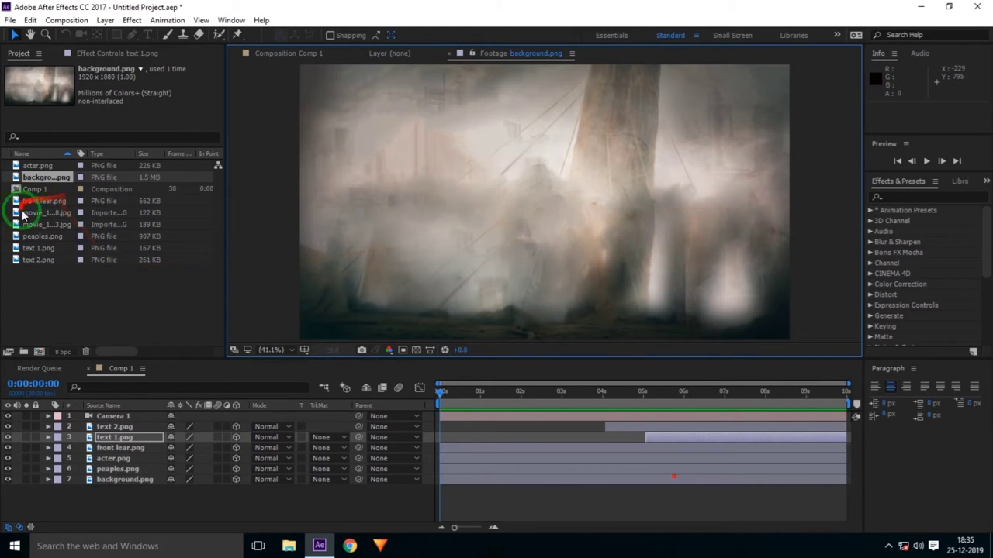
Preview the text 1.png and text 2.png titles, then the dark front lear.png foreground.
{"action": "left_click", "coordinate": [42, 250]}
{"action": "double_click", "coordinate": [41, 249]}
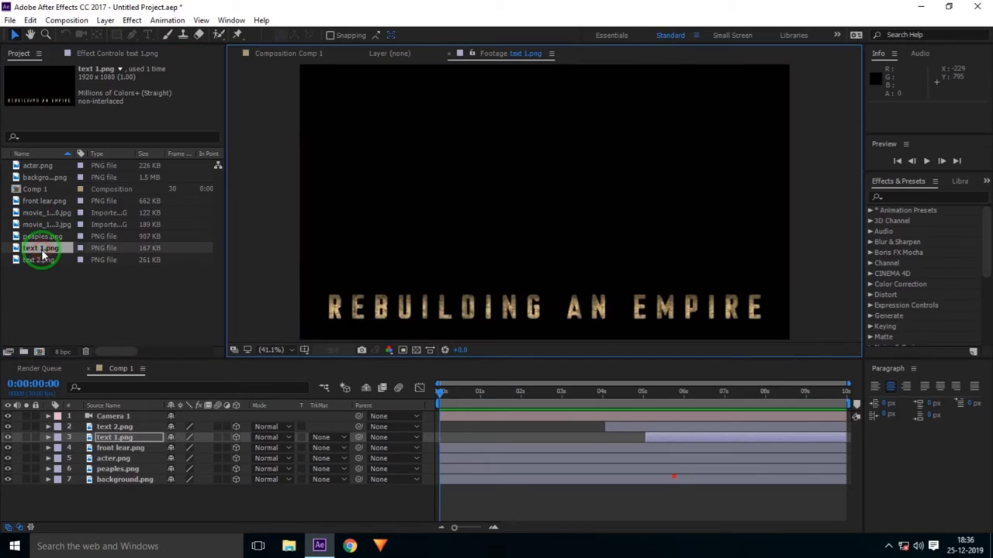
{"action": "double_click", "coordinate": [53, 262]}
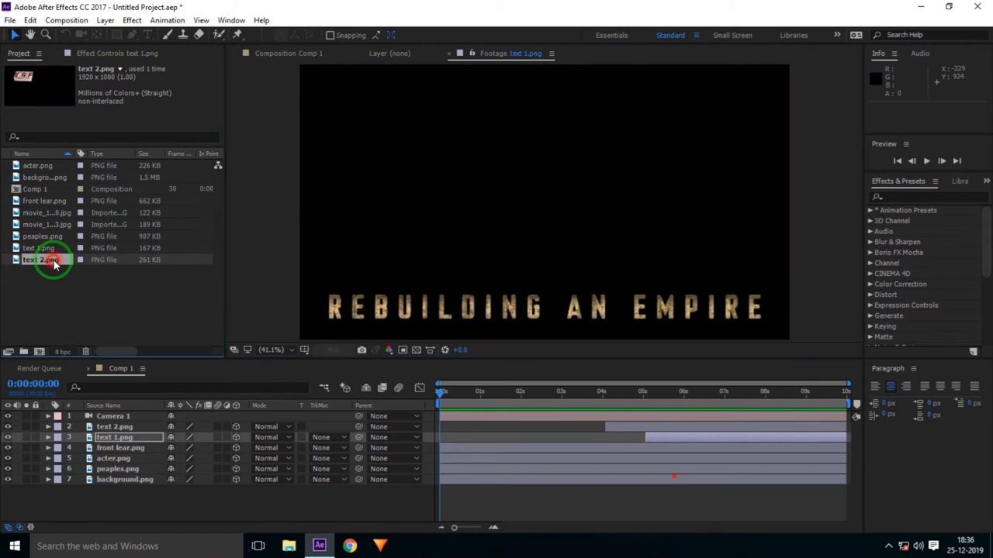
{"action": "left_click", "coordinate": [124, 306]}
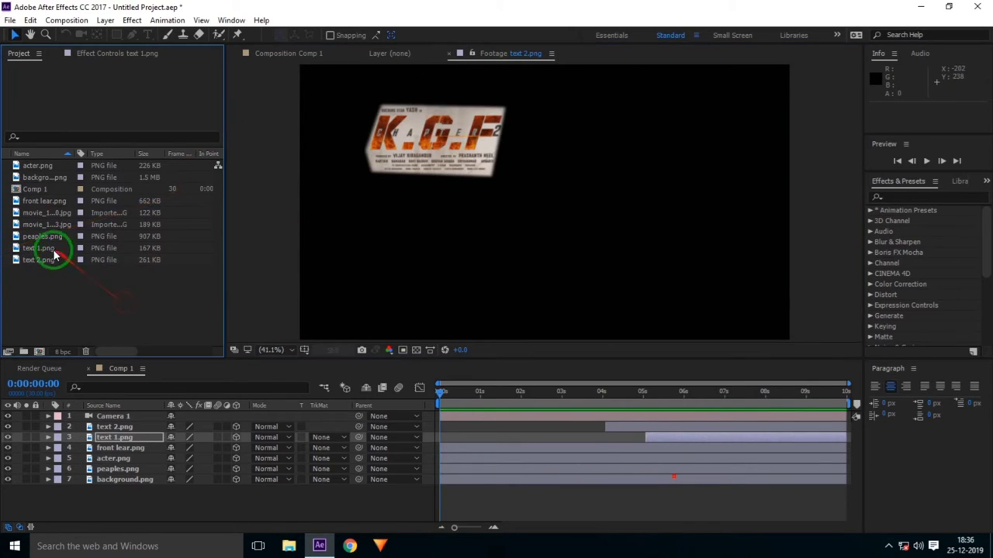
{"action": "double_click", "coordinate": [44, 202]}
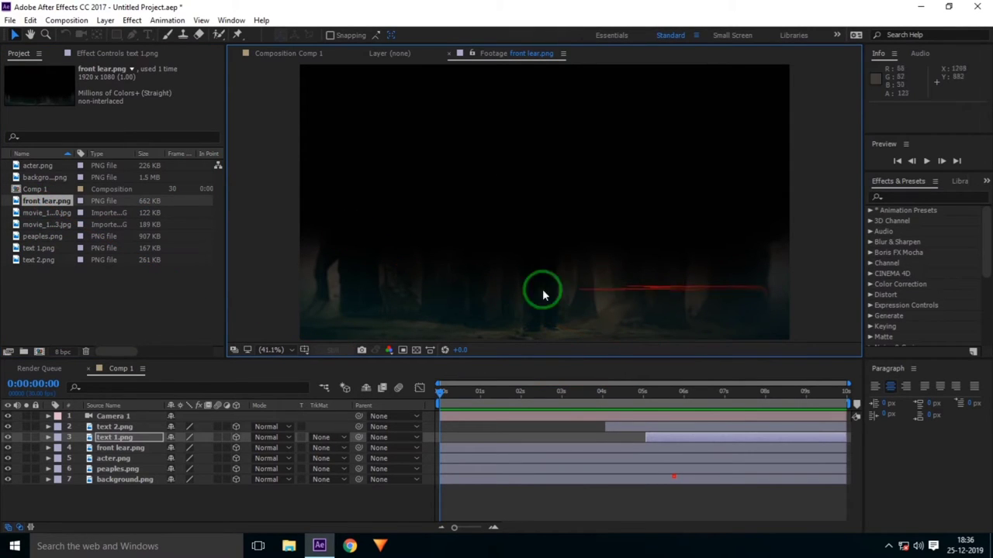
{"action": "left_click", "coordinate": [127, 318]}
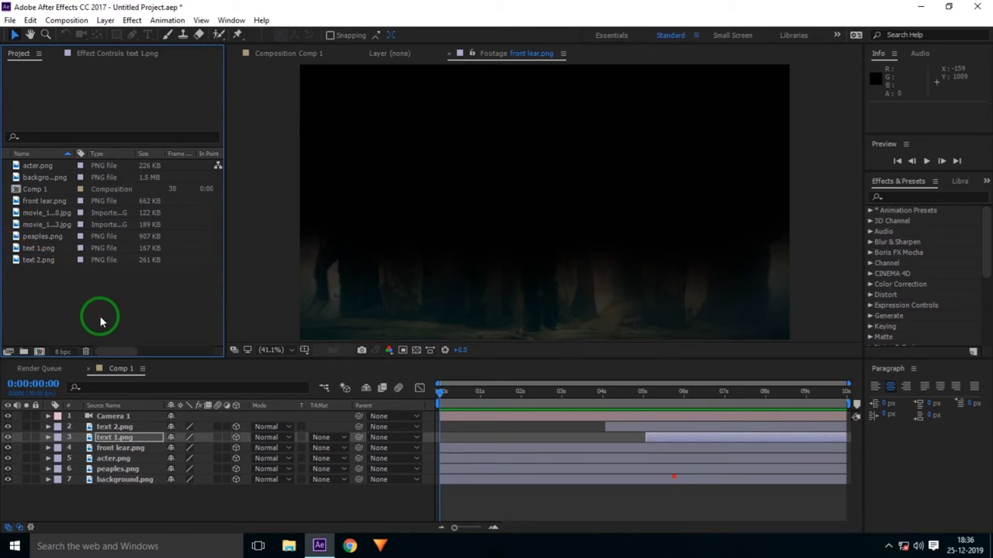
Create Comp 2 at 1920×1080, 30 fps, 0:00:10:00 duration with a black background.
{"action": "left_click", "coordinate": [68, 20]}
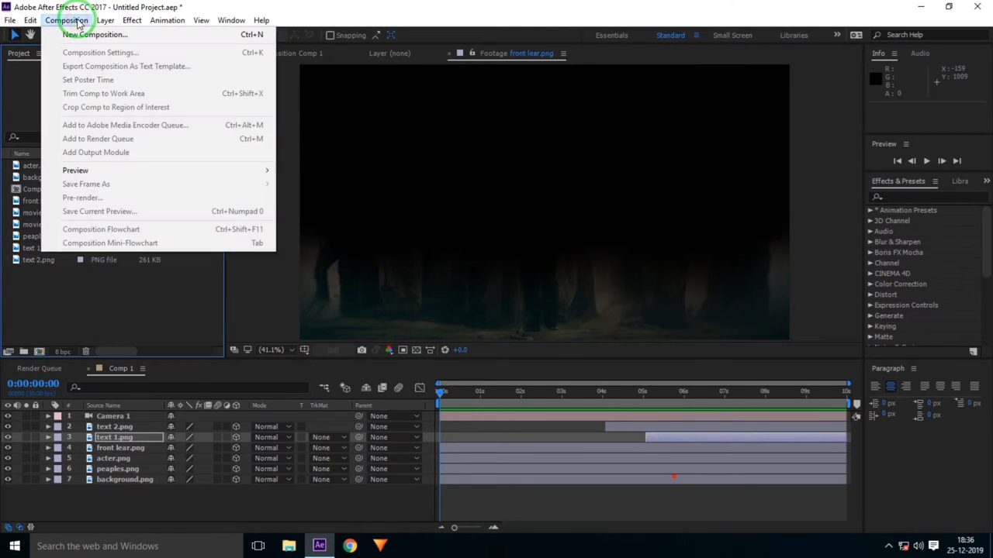
{"action": "left_click", "coordinate": [78, 34]}
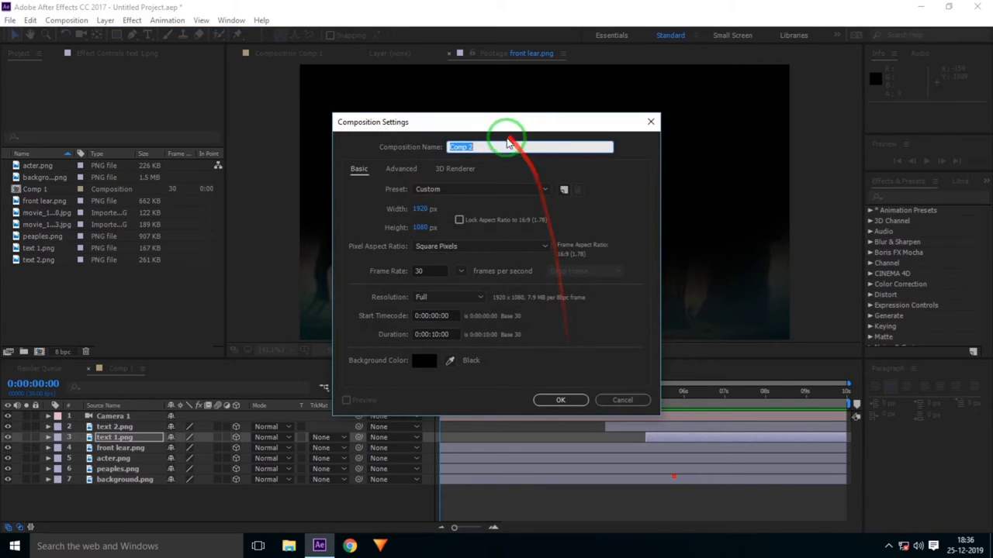
{"action": "left_click", "coordinate": [497, 146]}
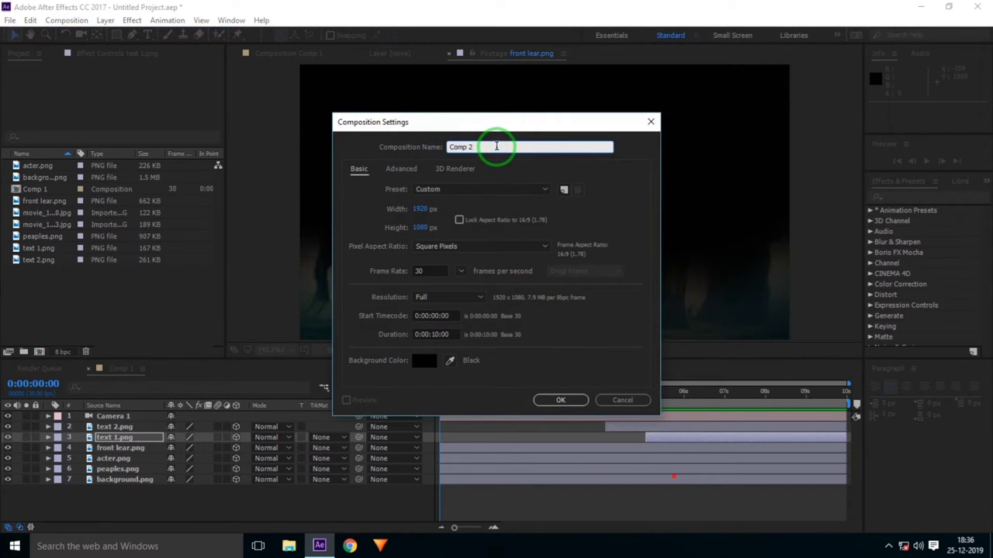
{"action": "left_click", "coordinate": [555, 400]}
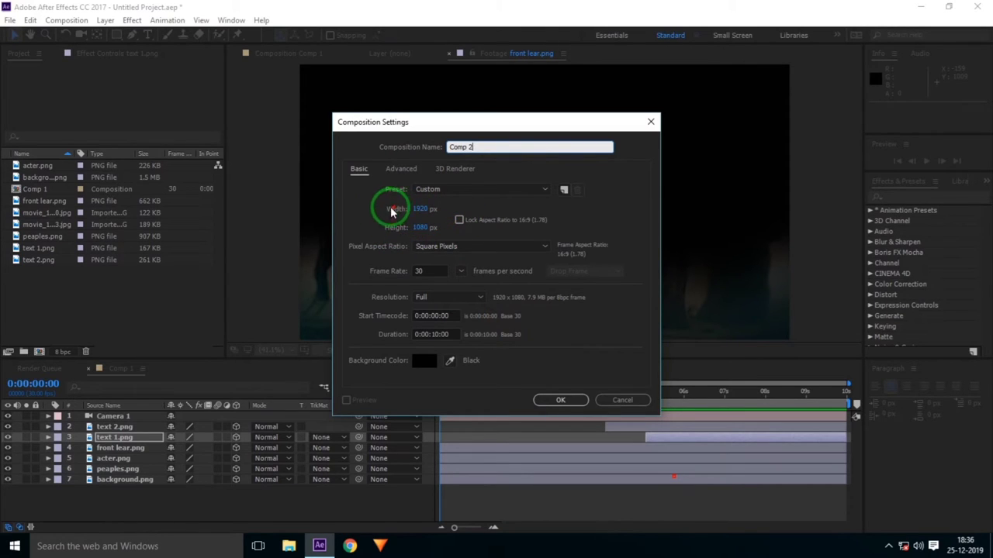
{"action": "left_click", "coordinate": [419, 227]}
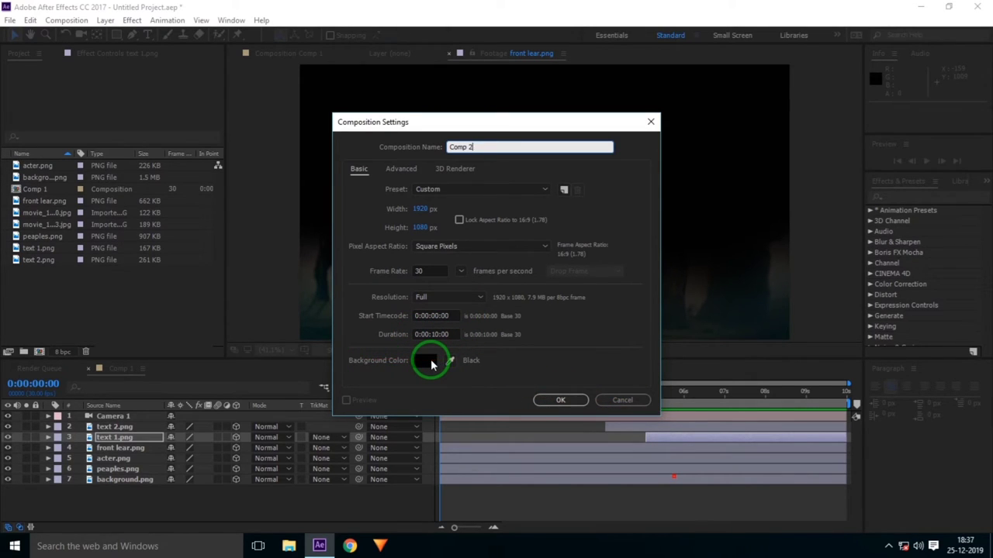
{"action": "left_click", "coordinate": [561, 401]}
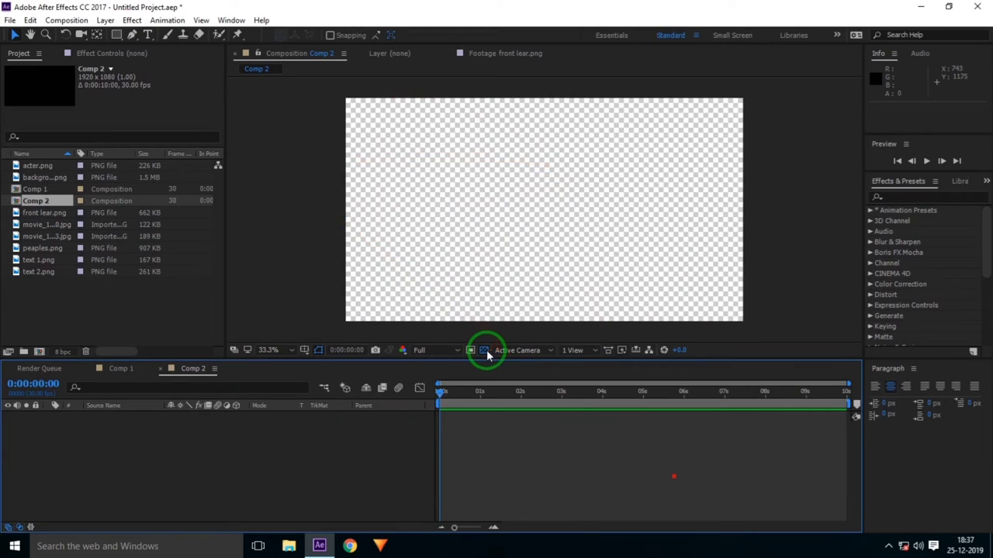
Place background.png in Comp 2, then peaples.png above it.
{"action": "left_click", "coordinate": [485, 352]}
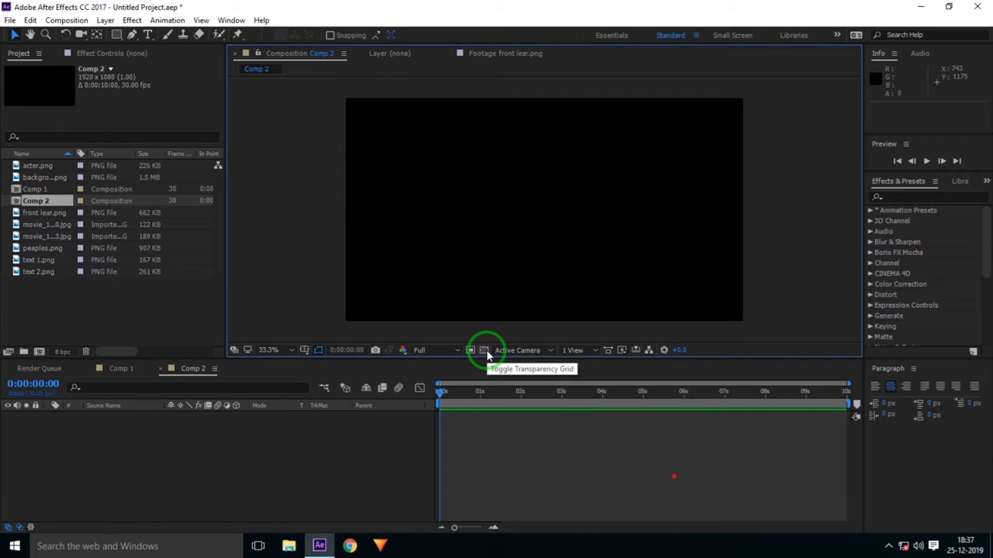
{"action": "left_click", "coordinate": [485, 351]}
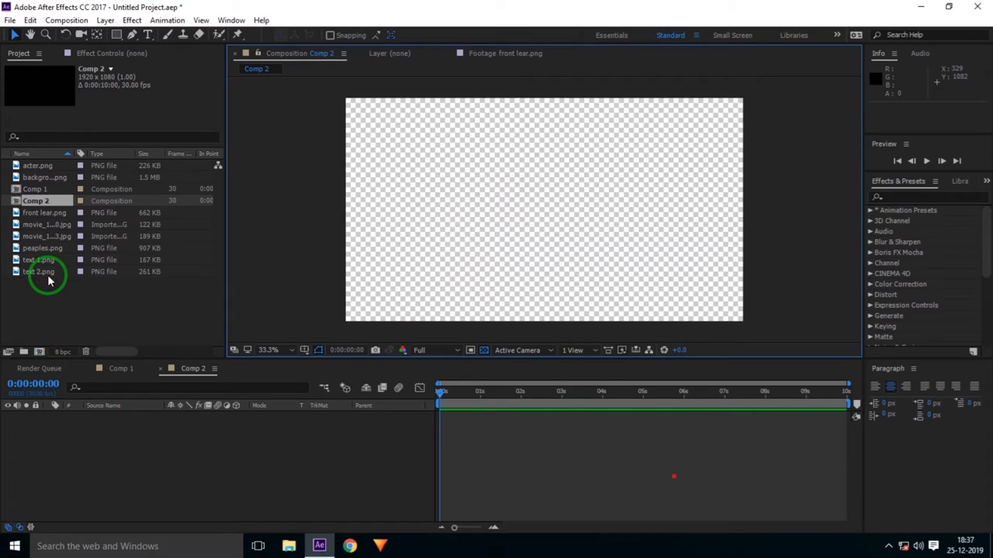
{"action": "left_click", "coordinate": [46, 178]}
{"action": "left_click_drag", "start_coordinate": [46, 178], "coordinate": [80, 441]}
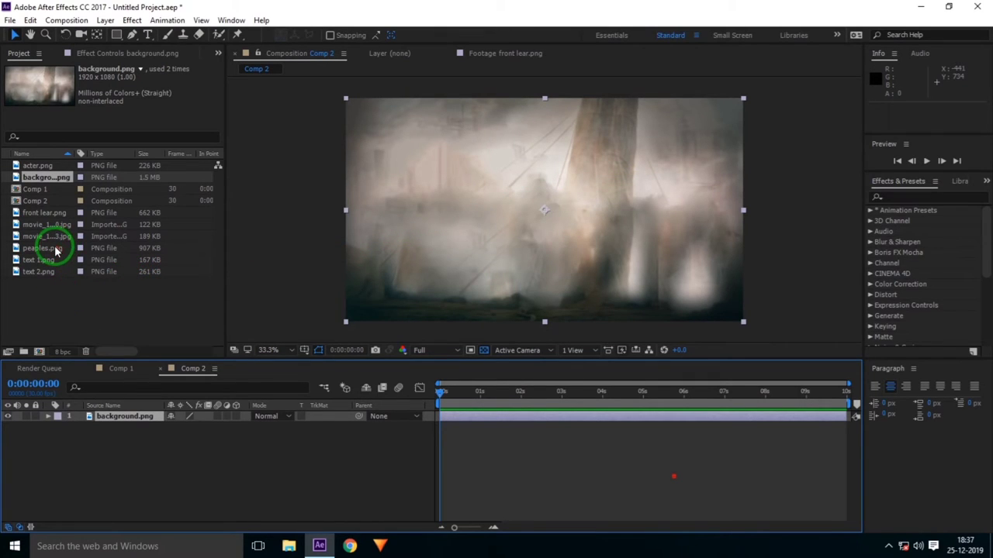
{"action": "left_click_drag", "start_coordinate": [43, 249], "coordinate": [88, 417]}
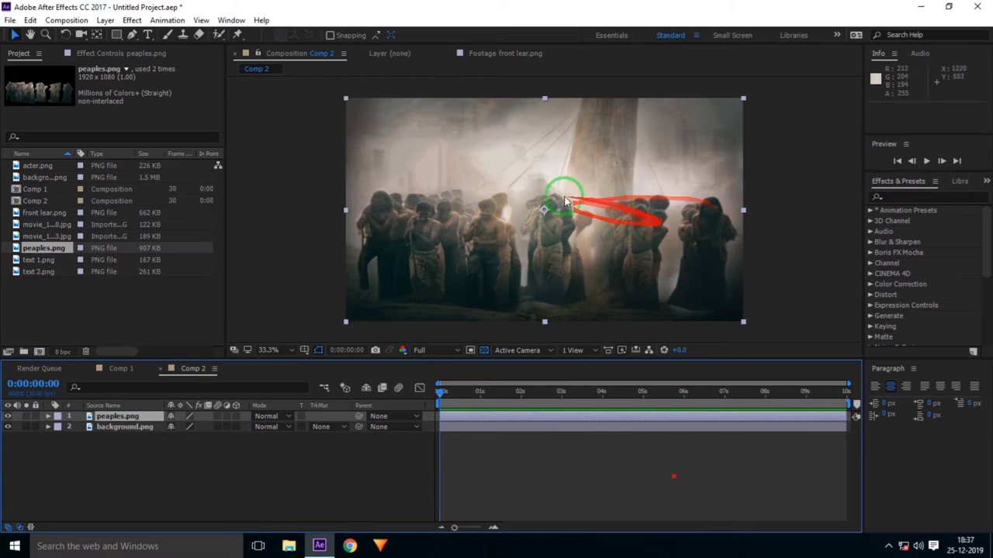
{"action": "left_click", "coordinate": [65, 309]}
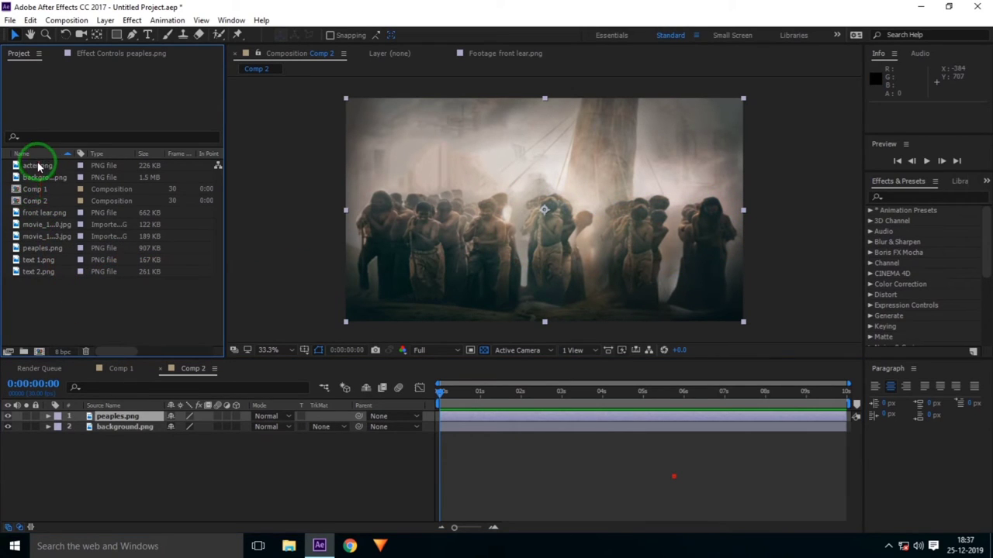
Add acter.png above the crowd layer and front lear.png on top.
{"action": "left_click_drag", "start_coordinate": [38, 166], "coordinate": [87, 417]}
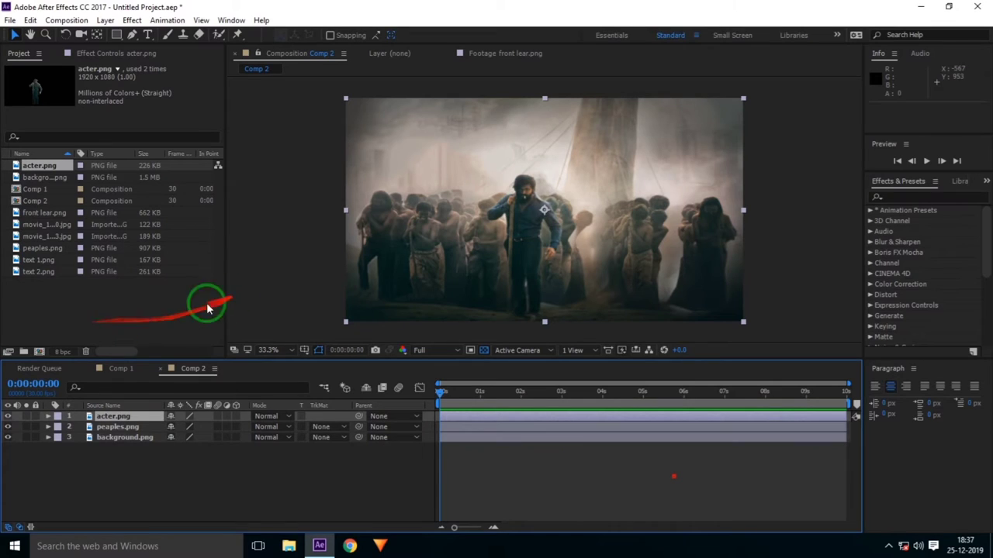
{"action": "left_click", "coordinate": [128, 428]}
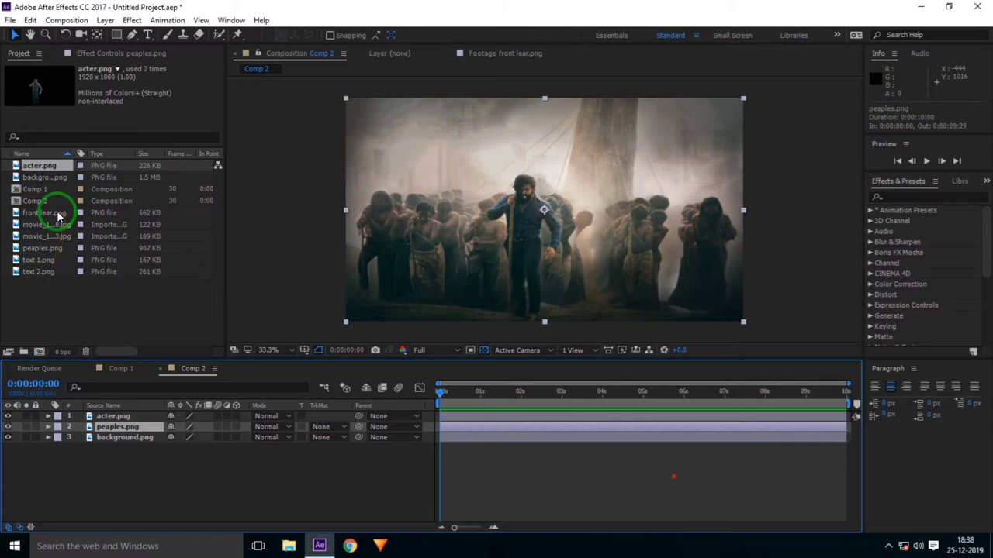
{"action": "left_click_drag", "start_coordinate": [59, 216], "coordinate": [93, 418]}
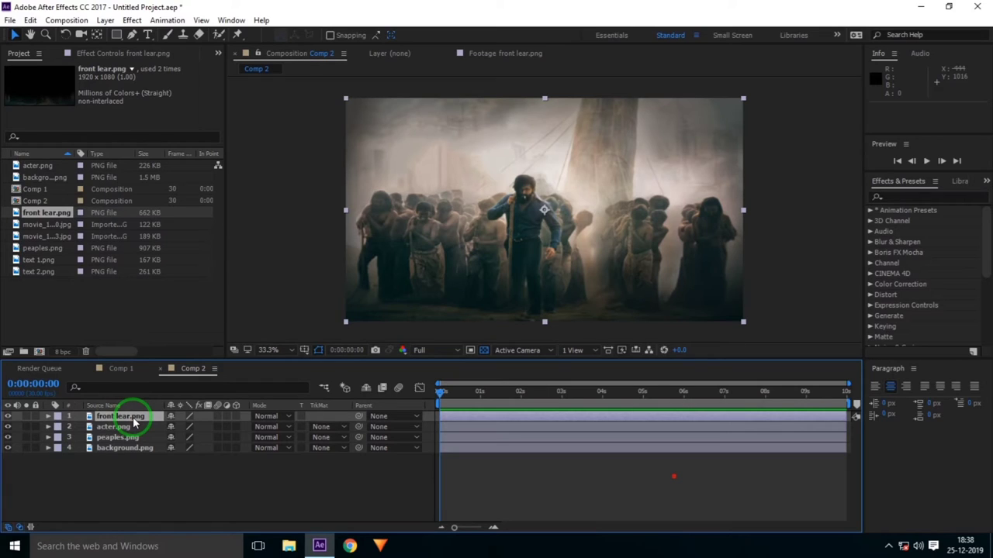
Toggle front lear.png's visibility to compare, leave it shown, and deselect the layers.
{"action": "left_click", "coordinate": [13, 415]}
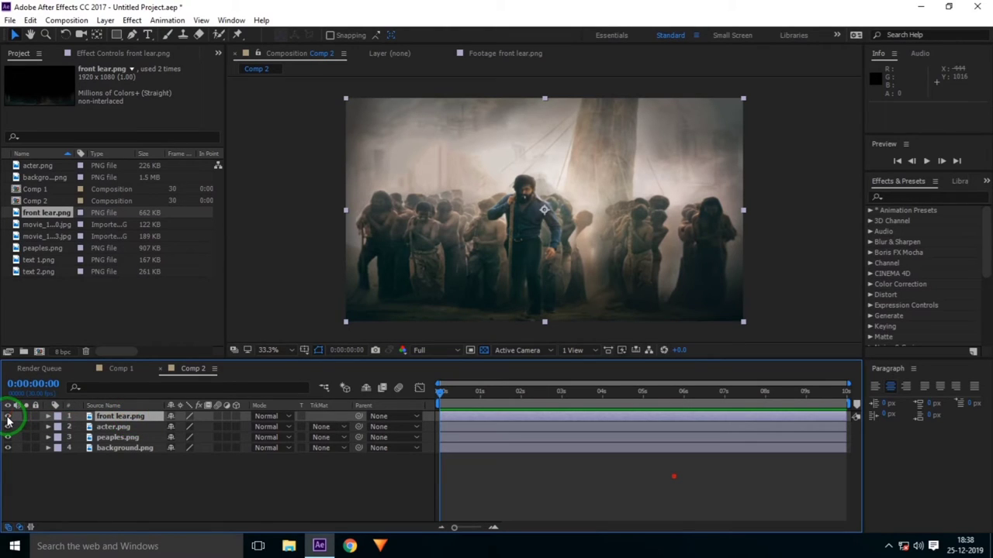
{"action": "left_click", "coordinate": [8, 416]}
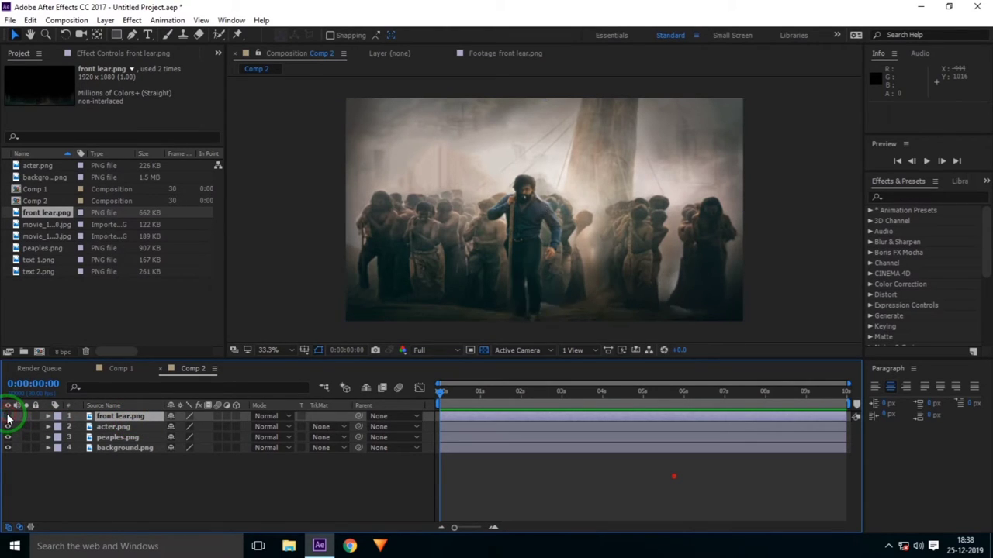
{"action": "left_click", "coordinate": [9, 417]}
{"action": "left_click", "coordinate": [8, 416]}
{"action": "left_click", "coordinate": [9, 417]}
{"action": "left_click", "coordinate": [8, 417]}
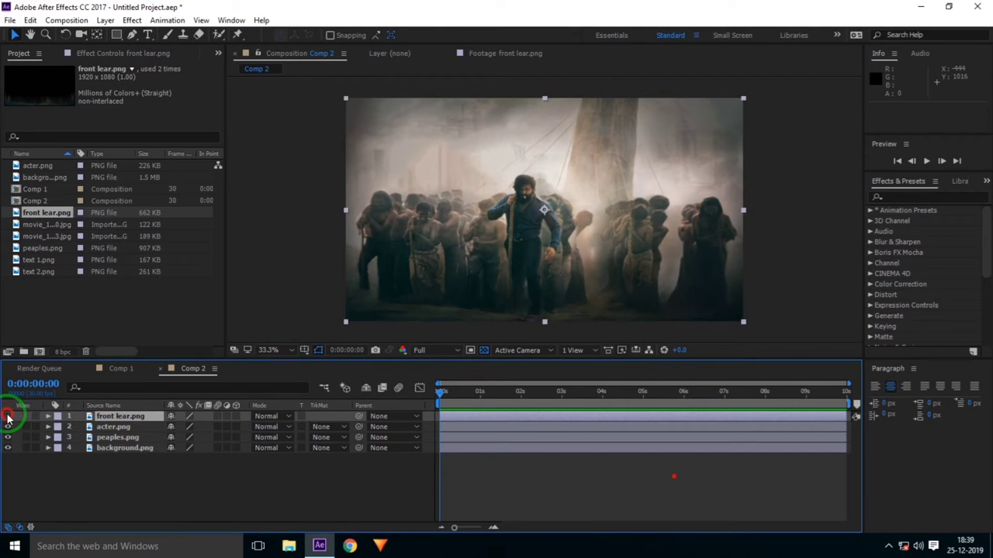
{"action": "left_click", "coordinate": [8, 416]}
{"action": "left_click", "coordinate": [8, 416]}
{"action": "left_click", "coordinate": [8, 417]}
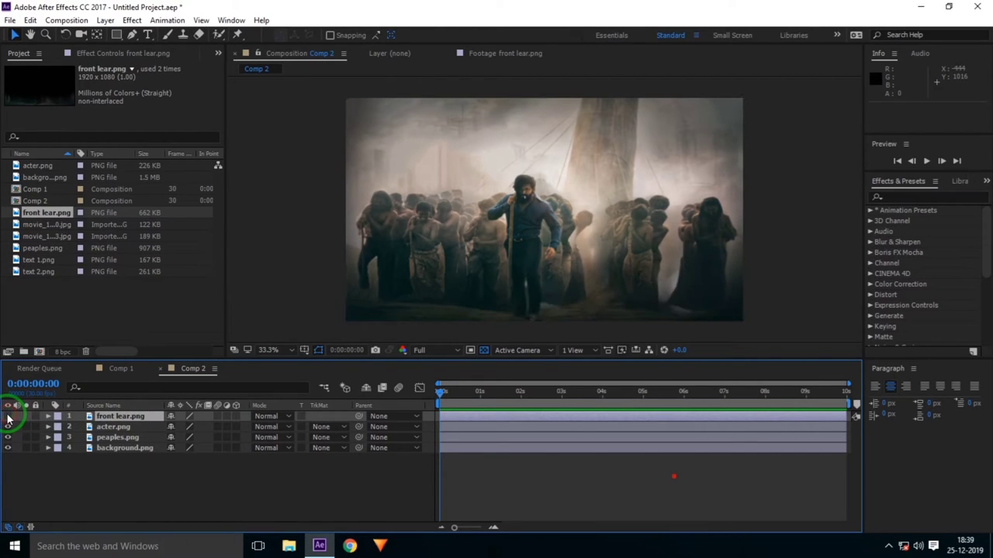
{"action": "left_click", "coordinate": [8, 417]}
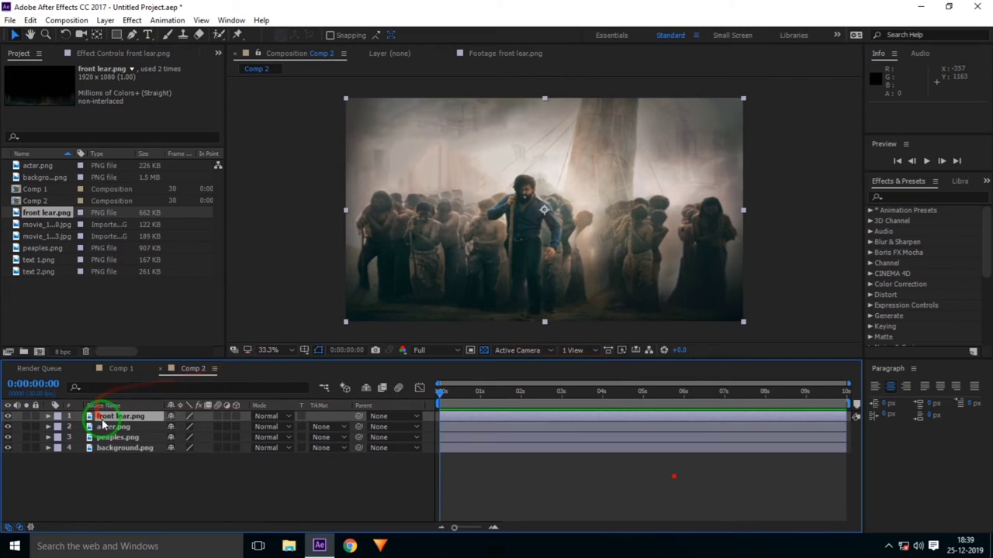
{"action": "left_click", "coordinate": [122, 448]}
{"action": "left_click", "coordinate": [140, 417]}
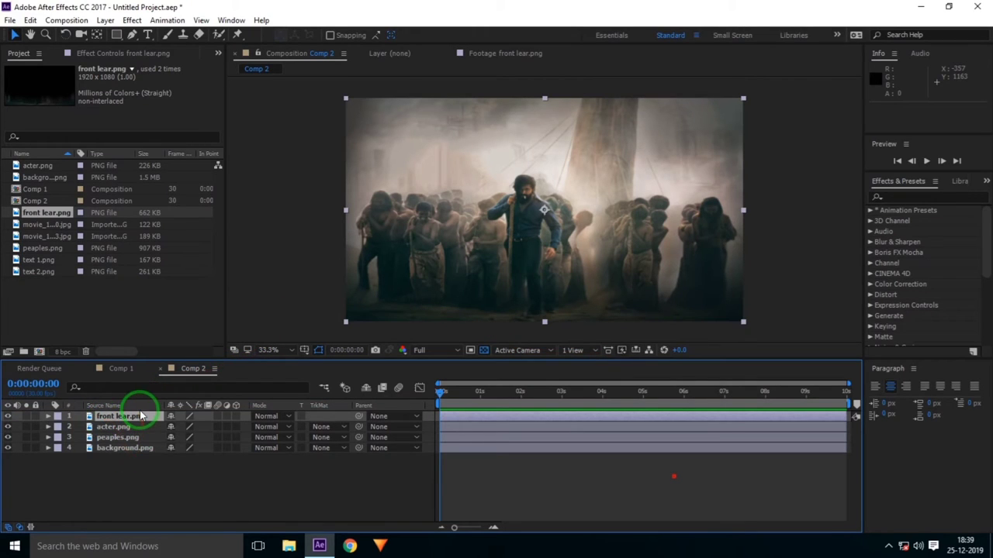
{"action": "left_click", "coordinate": [145, 483]}
{"action": "left_click", "coordinate": [129, 412]}
{"action": "left_click", "coordinate": [134, 507]}
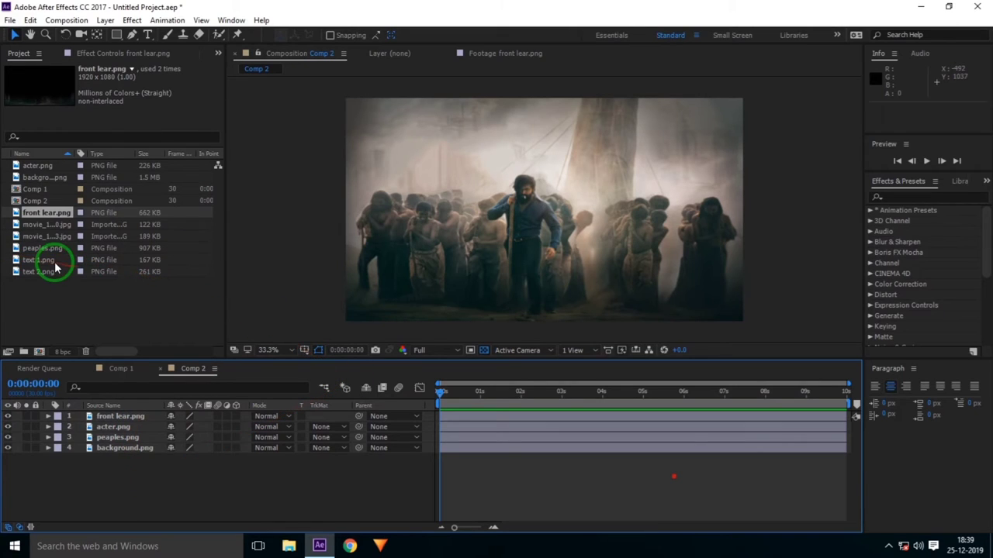
Stack text 1.png, then text 2.png, on top of Comp 2's layers and deselect all.
{"action": "left_click_drag", "start_coordinate": [52, 261], "coordinate": [84, 388]}
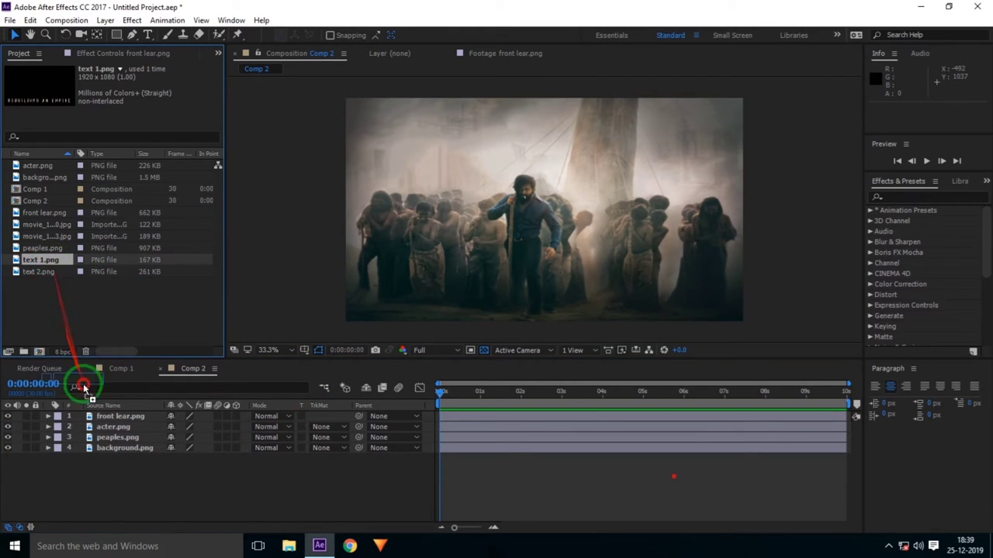
{"action": "left_click_drag", "start_coordinate": [83, 388], "coordinate": [91, 411]}
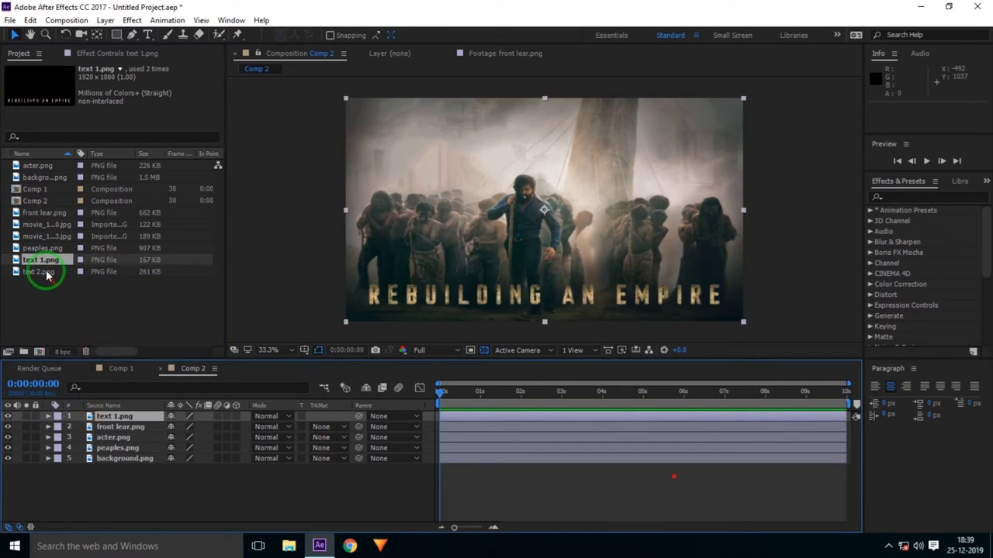
{"action": "left_click_drag", "start_coordinate": [46, 275], "coordinate": [78, 418]}
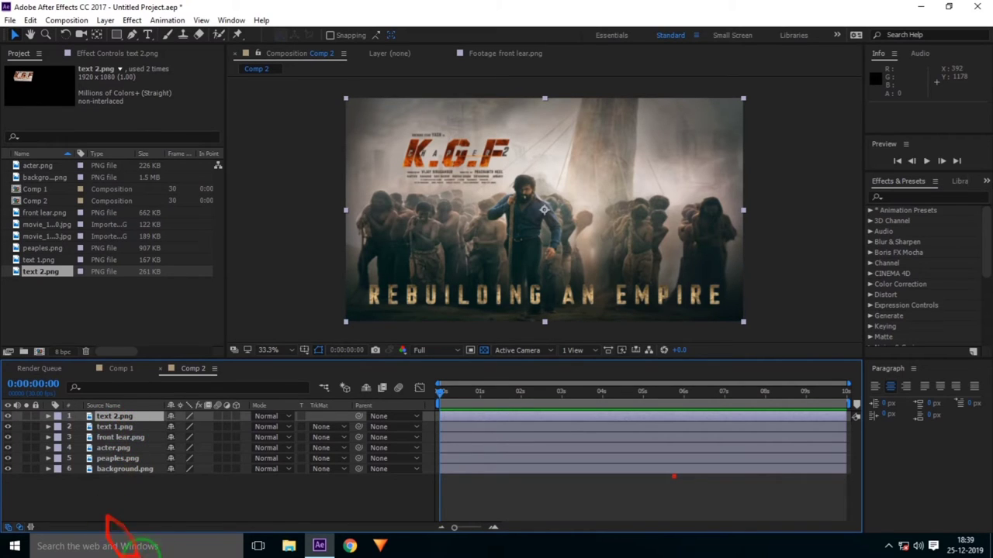
{"action": "left_click", "coordinate": [165, 494]}
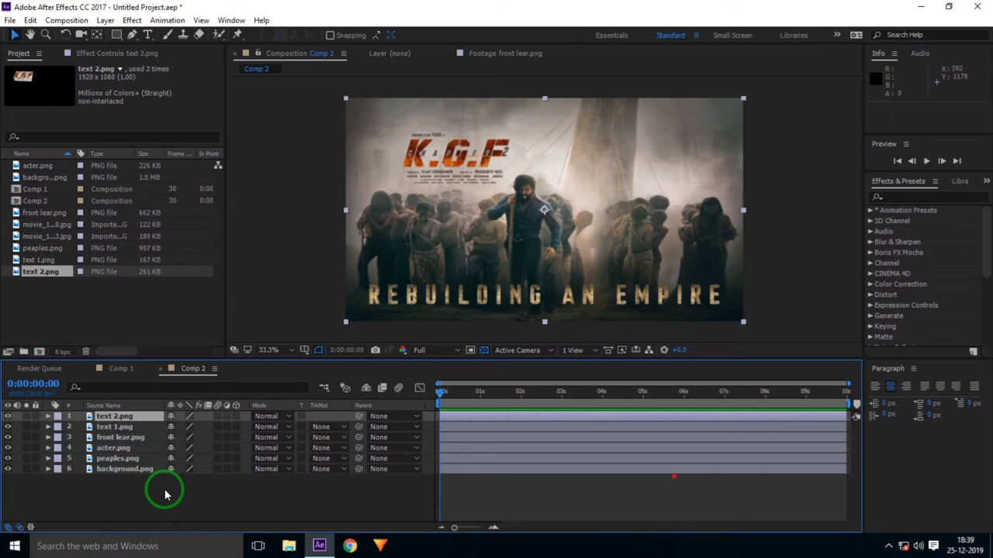
{"action": "mouse_move", "coordinate": [165, 495]}
{"action": "left_mouse_down"}
{"action": "mouse_move", "coordinate": [336, 496]}
{"action": "mouse_move", "coordinate": [118, 458]}
{"action": "left_mouse_up"}
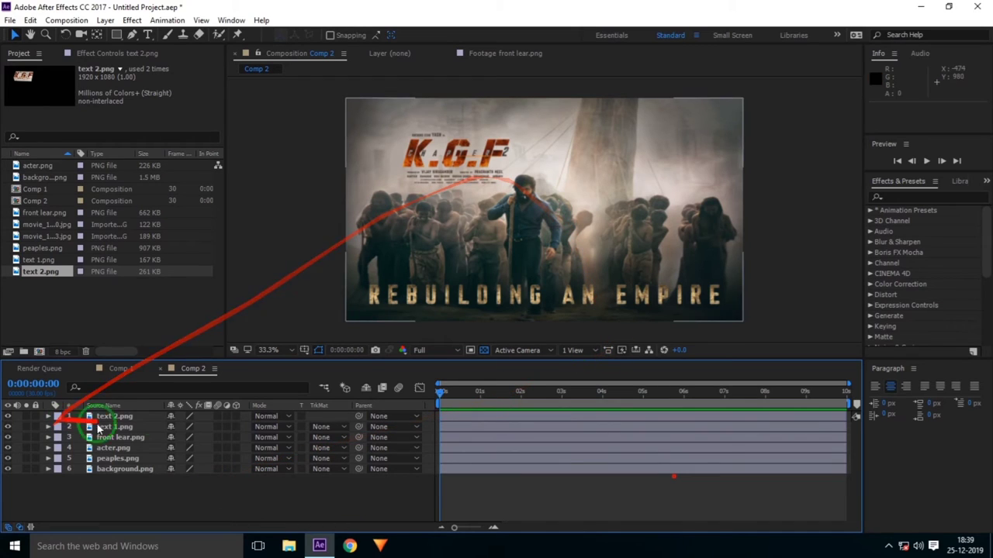
{"action": "left_click", "coordinate": [206, 486]}
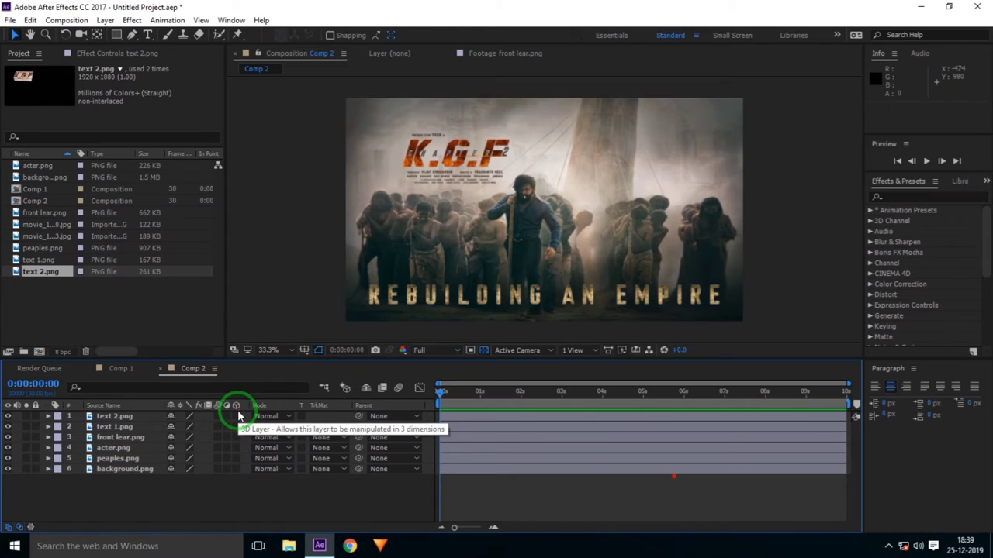
Turn on the 3D Layer switch for all six layers, from text 2.png down to background.png.
{"action": "left_click_drag", "start_coordinate": [238, 417], "coordinate": [229, 463]}
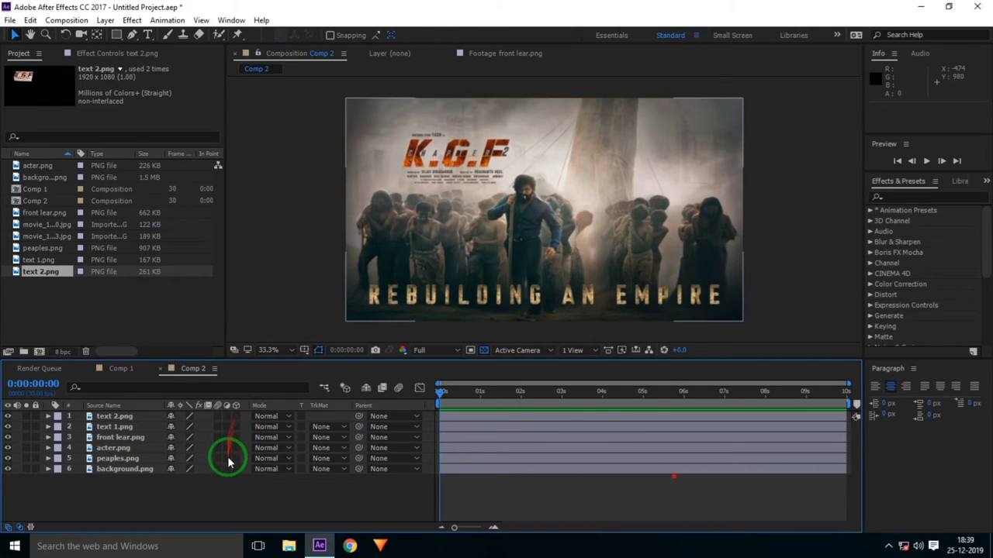
{"action": "left_click", "coordinate": [236, 418]}
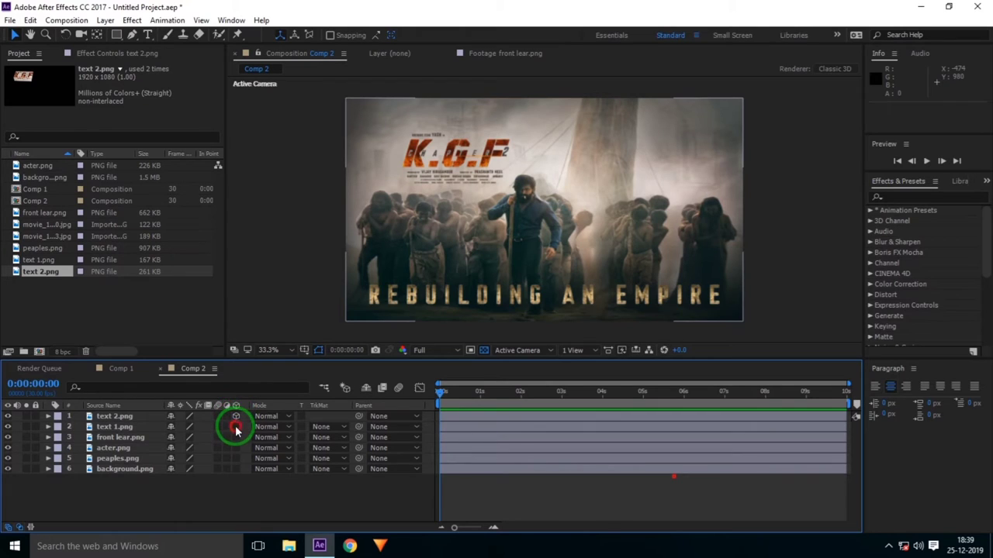
{"action": "mouse_move", "coordinate": [236, 440]}
{"action": "left_mouse_down"}
{"action": "mouse_move", "coordinate": [237, 472]}
{"action": "mouse_move", "coordinate": [136, 518]}
{"action": "left_mouse_up"}
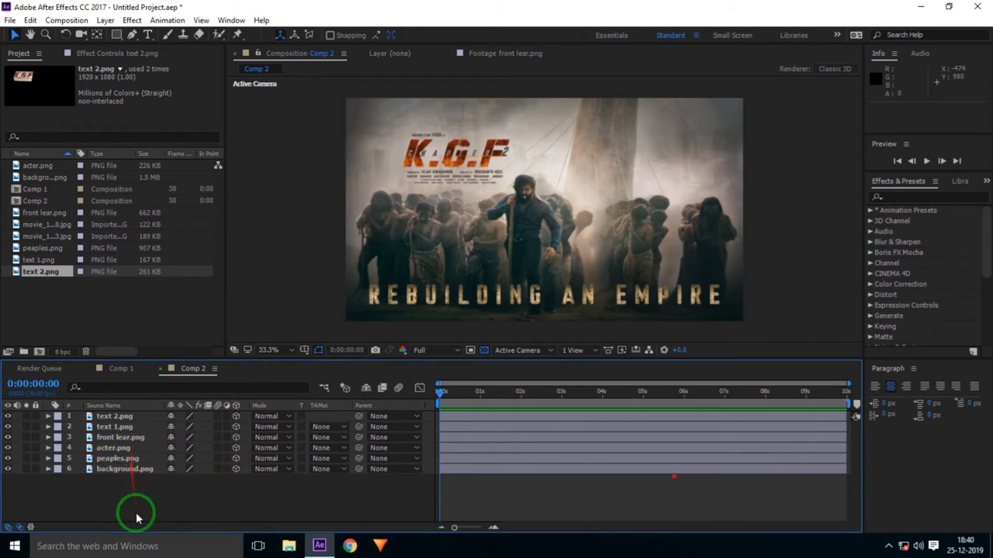
{"action": "left_click_drag", "start_coordinate": [189, 437], "coordinate": [232, 485]}
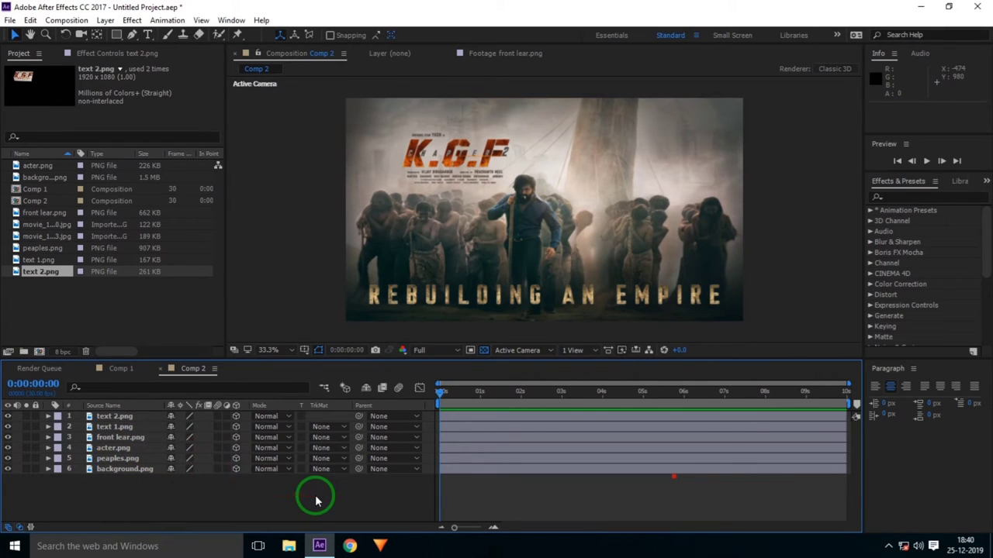
Try the Camera tool (C), then return to the Selection tool.
{"action": "left_click_drag", "start_coordinate": [315, 494], "coordinate": [576, 219]}
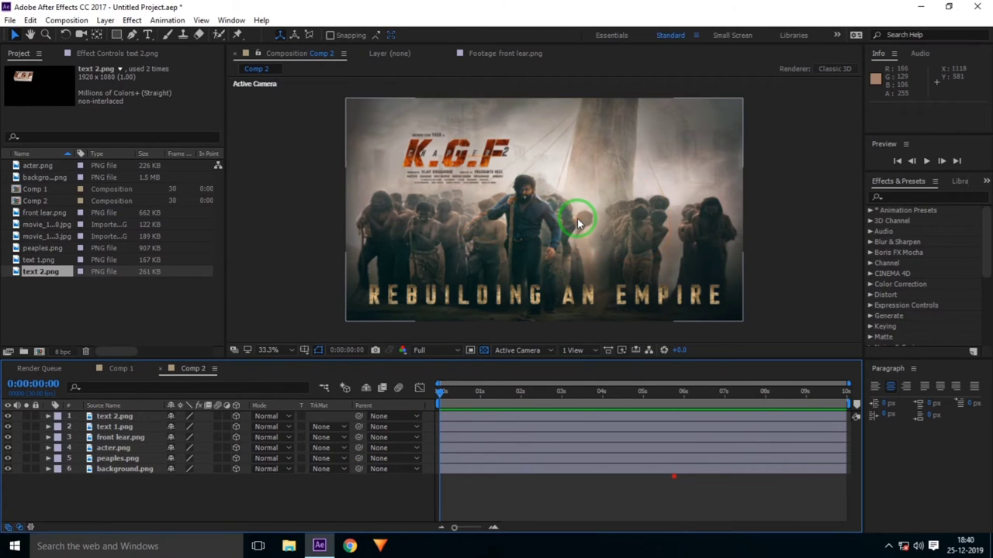
{"action": "key", "text": "c"}
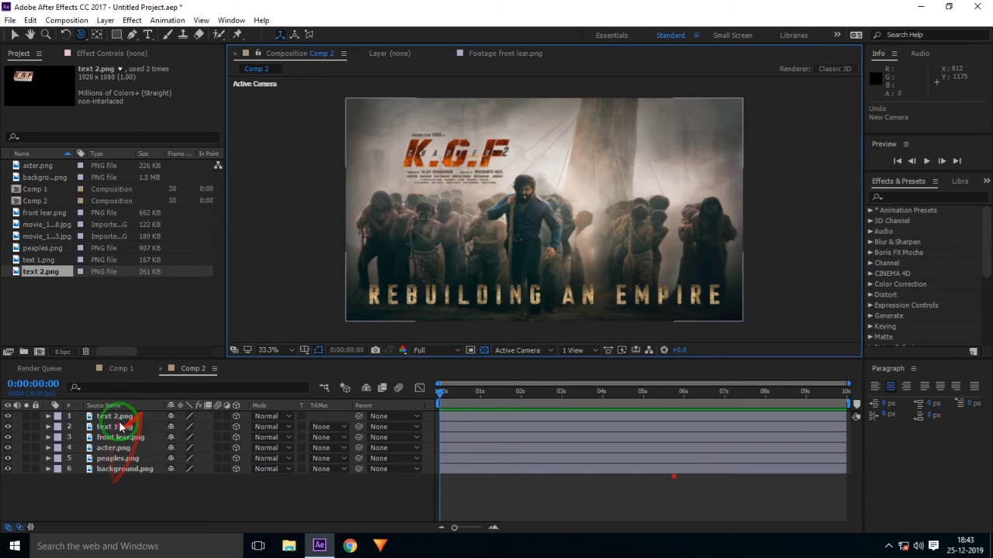
{"action": "left_click", "coordinate": [14, 36]}
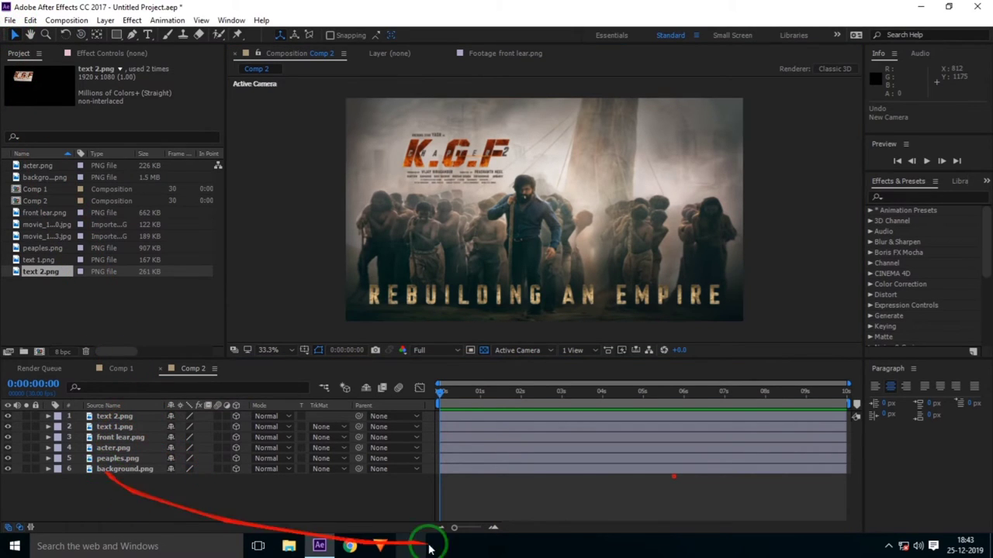
{"action": "left_click", "coordinate": [577, 353]}
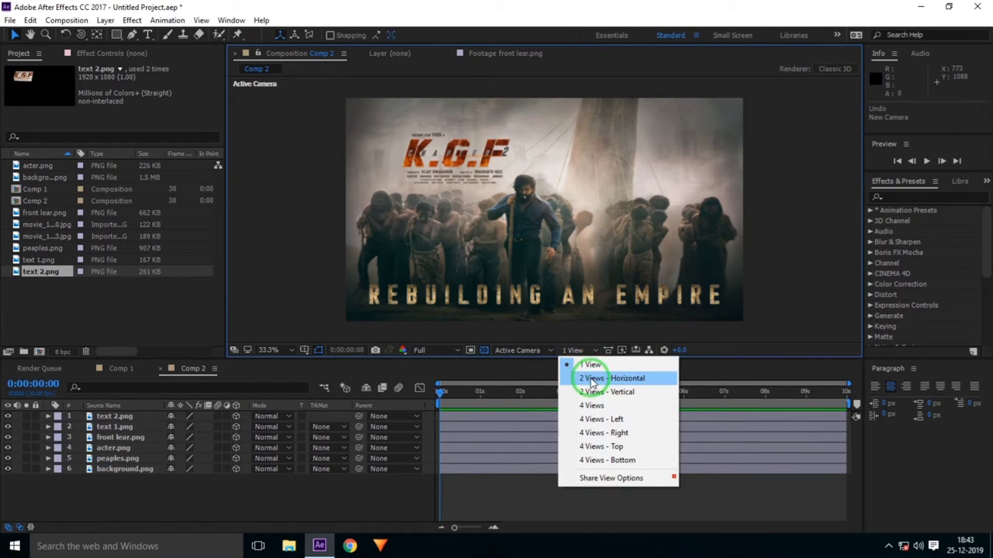
{"action": "left_click", "coordinate": [628, 380]}
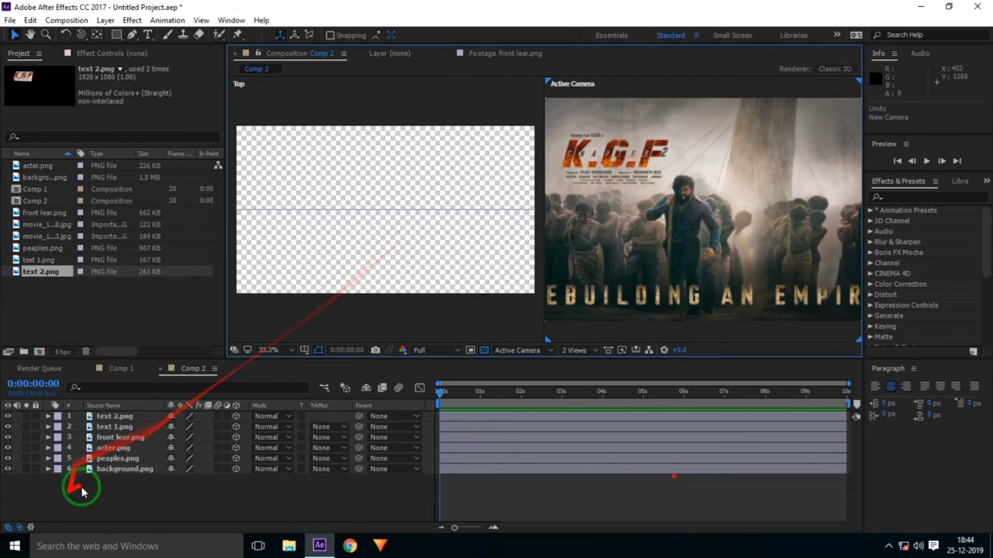
{"action": "left_click", "coordinate": [120, 469]}
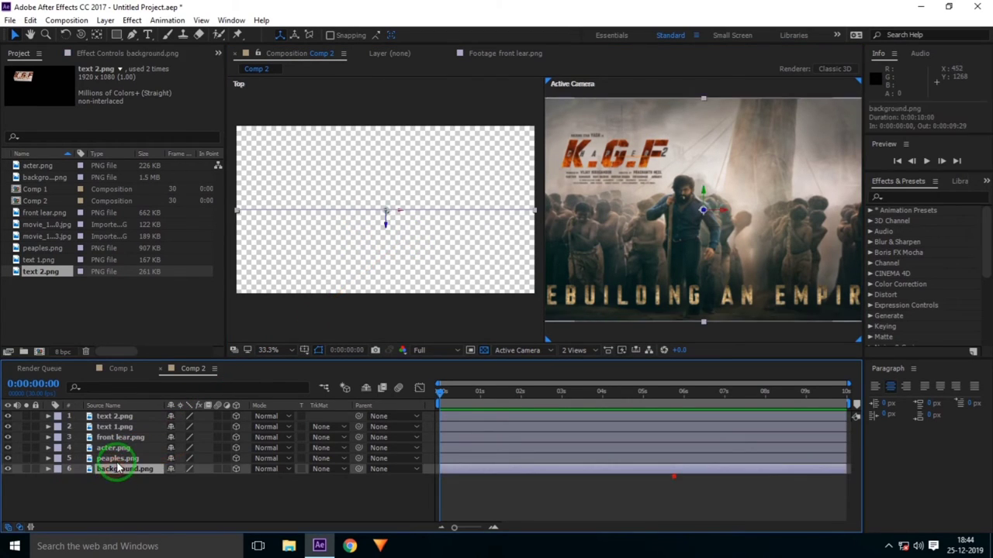
{"action": "left_click", "coordinate": [118, 459]}
{"action": "left_click", "coordinate": [114, 448]}
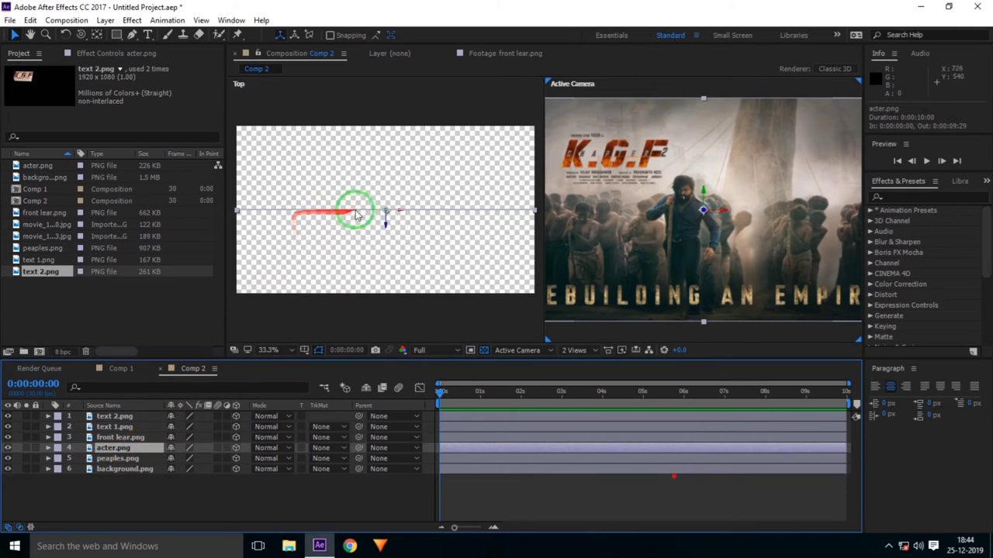
{"action": "left_click", "coordinate": [120, 437]}
{"action": "left_click", "coordinate": [124, 427]}
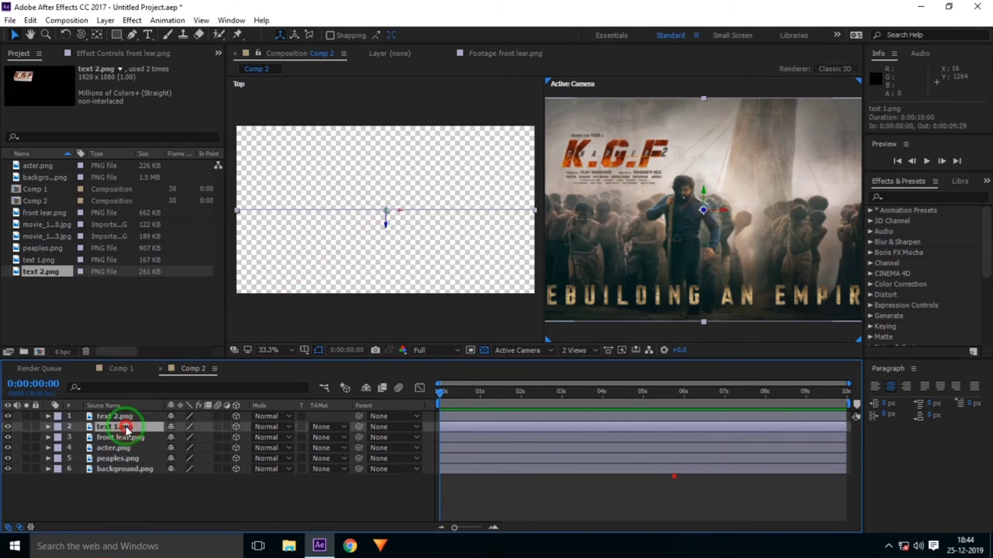
{"action": "left_click", "coordinate": [122, 416]}
{"action": "left_click", "coordinate": [127, 486]}
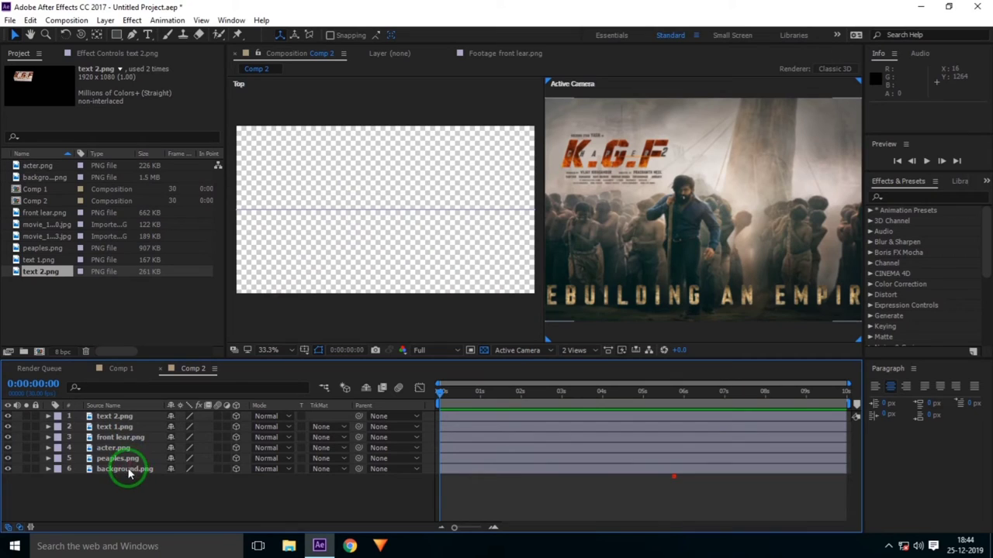
{"action": "left_click", "coordinate": [124, 470]}
{"action": "left_click", "coordinate": [118, 458]}
{"action": "left_click", "coordinate": [125, 448]}
{"action": "left_click", "coordinate": [122, 437]}
{"action": "left_click", "coordinate": [124, 428]}
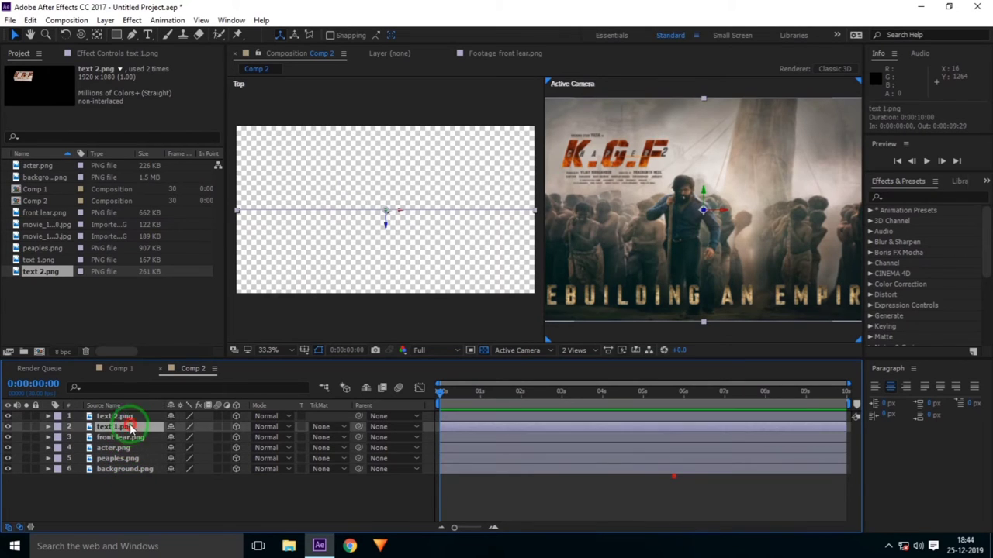
{"action": "left_click", "coordinate": [122, 416]}
{"action": "left_click", "coordinate": [128, 496]}
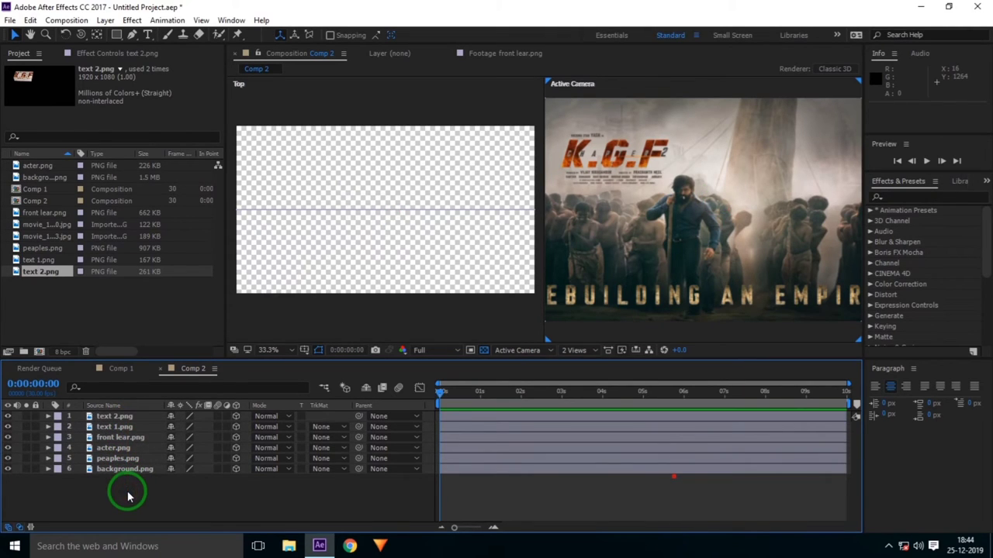
{"action": "left_click", "coordinate": [126, 469]}
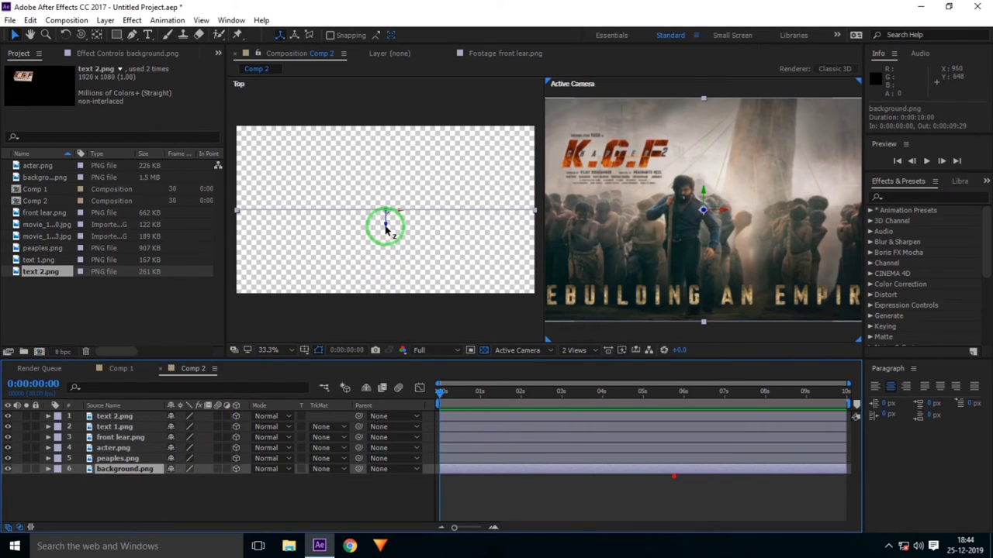
Push background.png back to Z 536 in the Top view, then switch to 1 View.
{"action": "left_click_drag", "start_coordinate": [387, 228], "coordinate": [386, 145]}
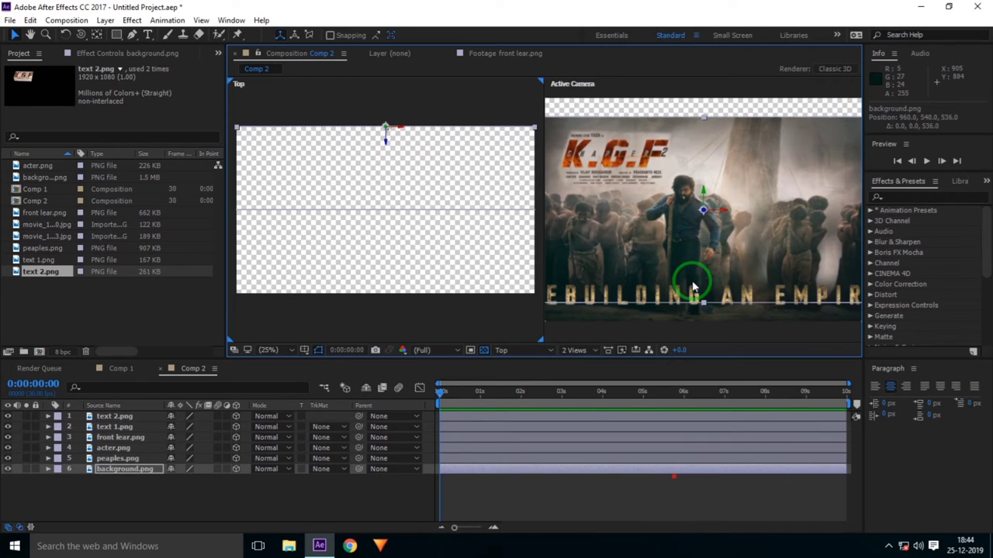
{"action": "left_click", "coordinate": [581, 349]}
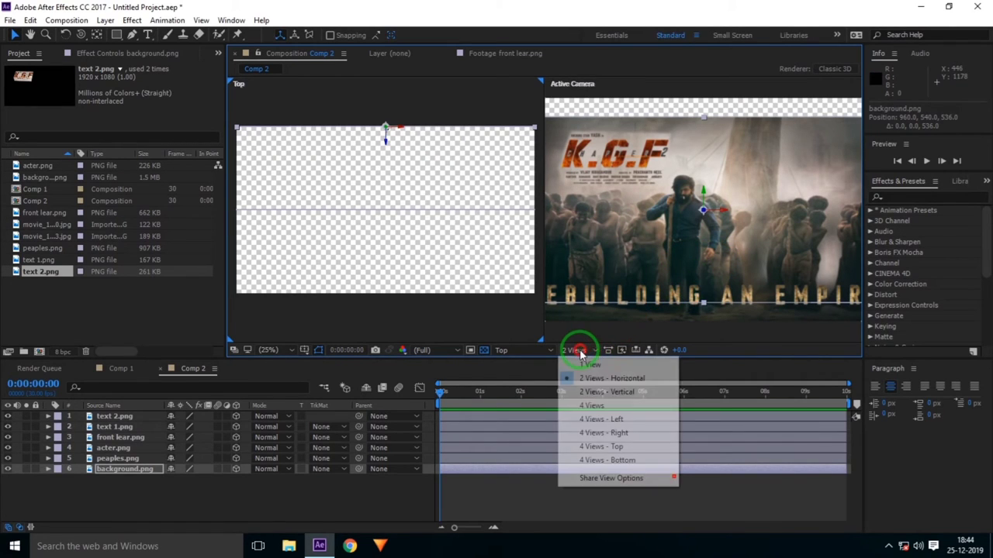
{"action": "left_click", "coordinate": [594, 364]}
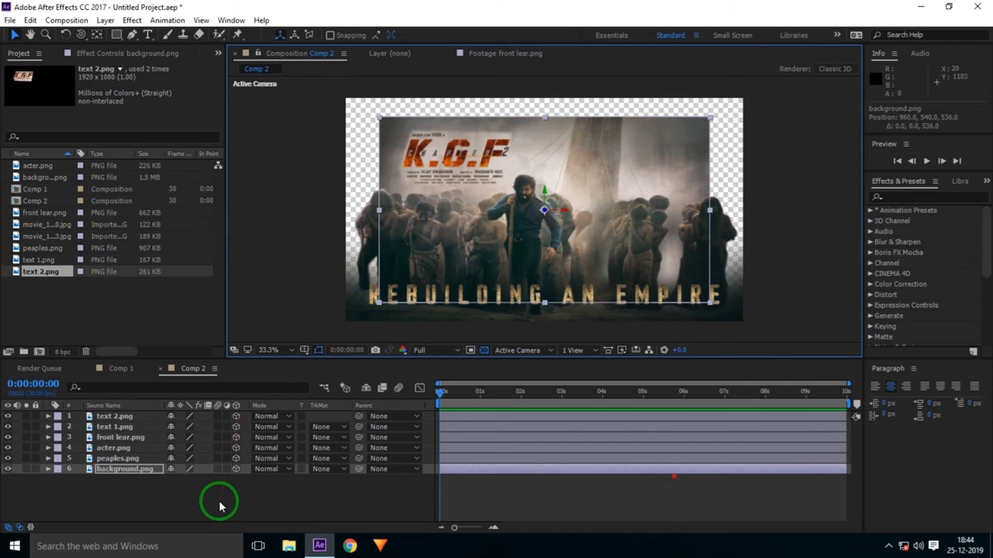
Scale background.png up to 121% so it fills the frame.
{"action": "left_click", "coordinate": [138, 471]}
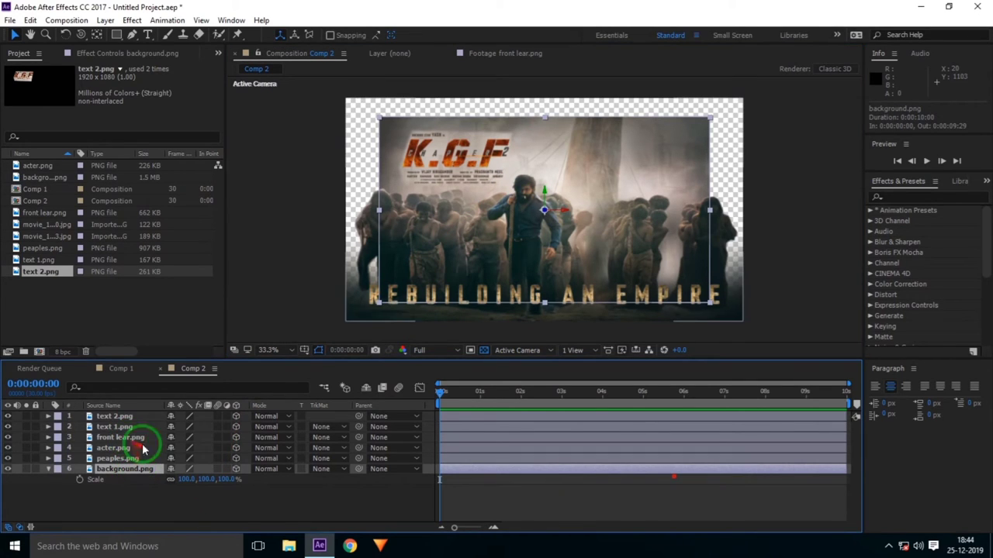
{"action": "left_click", "coordinate": [225, 480]}
{"action": "left_click_drag", "start_coordinate": [228, 480], "coordinate": [239, 478]}
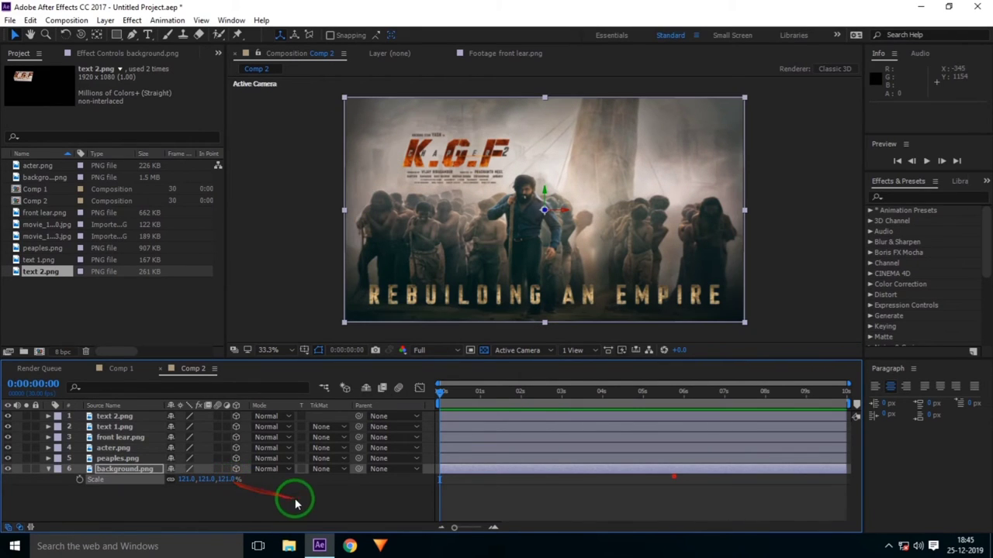
{"action": "left_click", "coordinate": [318, 279]}
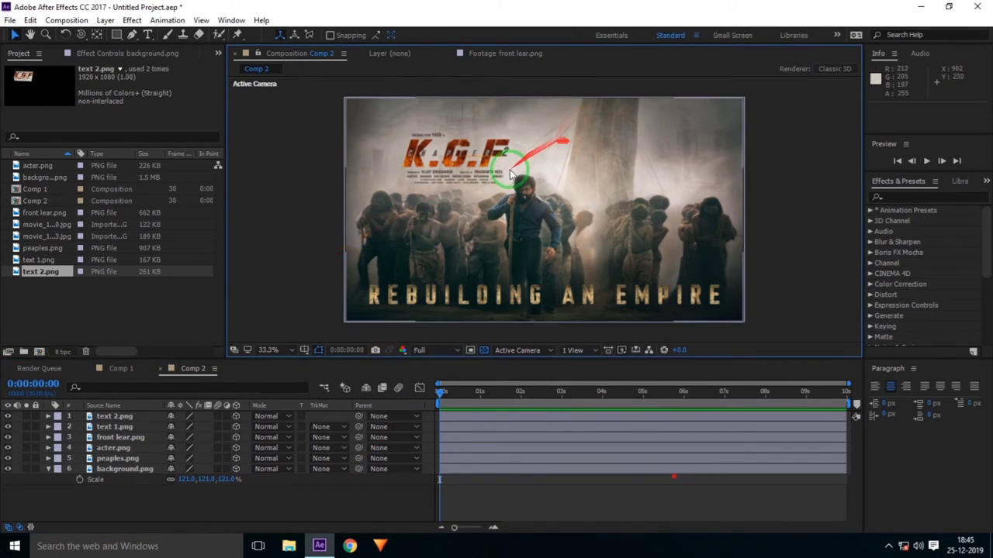
Collapse the background layer and switch the viewer to 2 Views - Horizontal.
{"action": "left_click", "coordinate": [48, 468]}
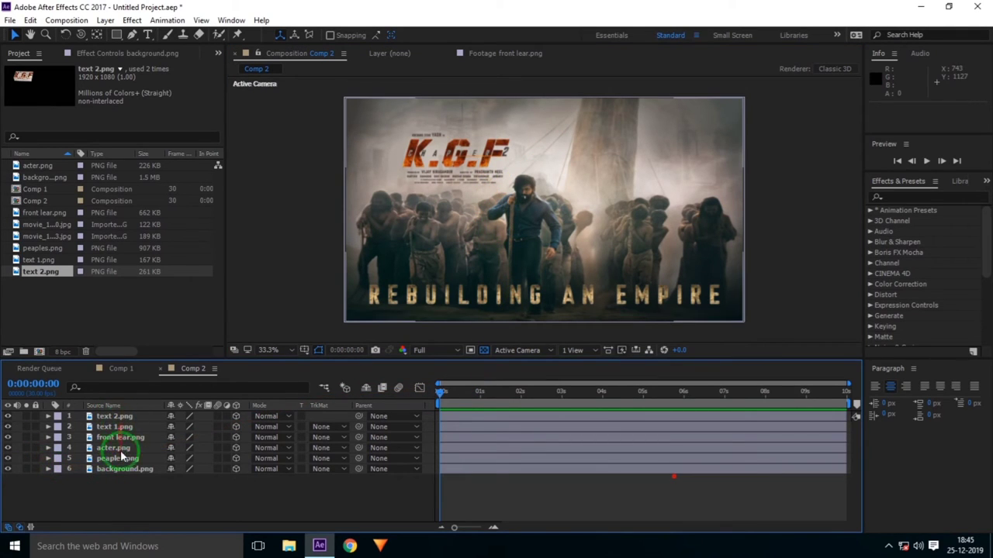
{"action": "left_click", "coordinate": [584, 349]}
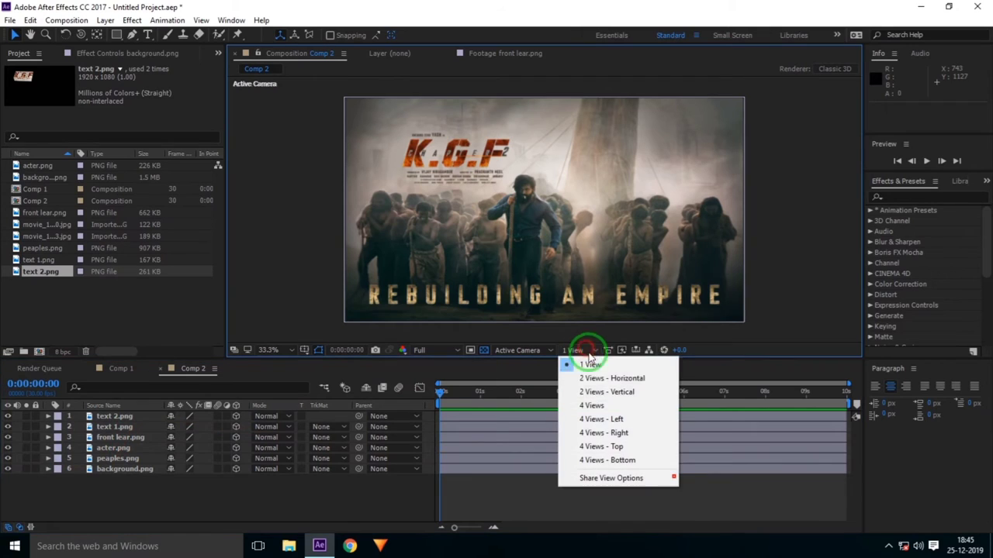
{"action": "left_click", "coordinate": [595, 378]}
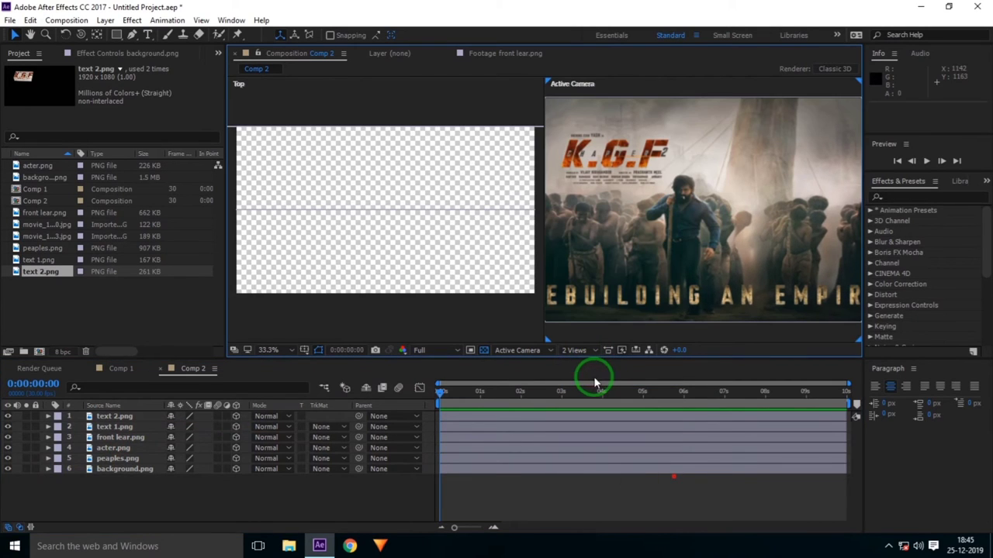
Drag peaples.png back to Z 304 in the Top view and reveal its Scale.
{"action": "left_click", "coordinate": [125, 459]}
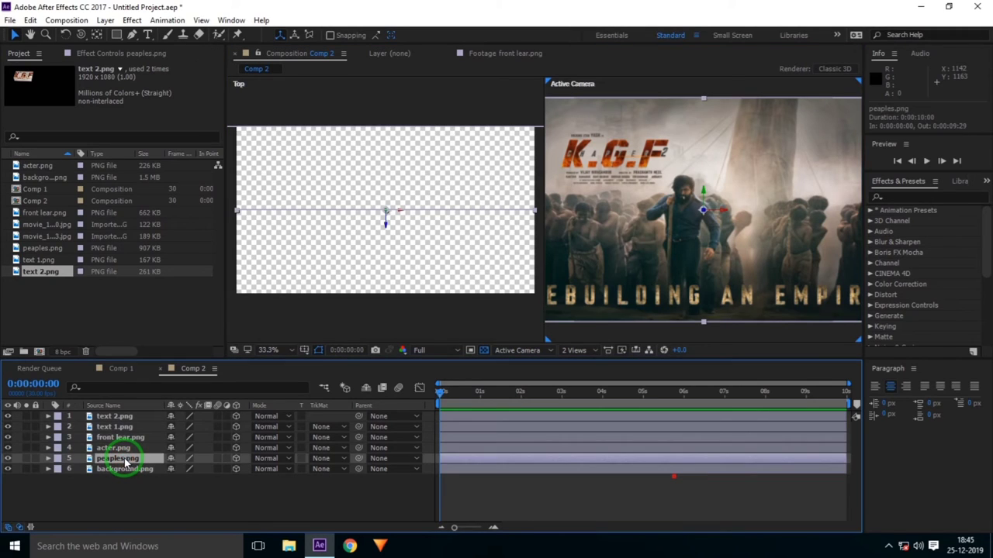
{"action": "left_click_drag", "start_coordinate": [125, 462], "coordinate": [358, 268]}
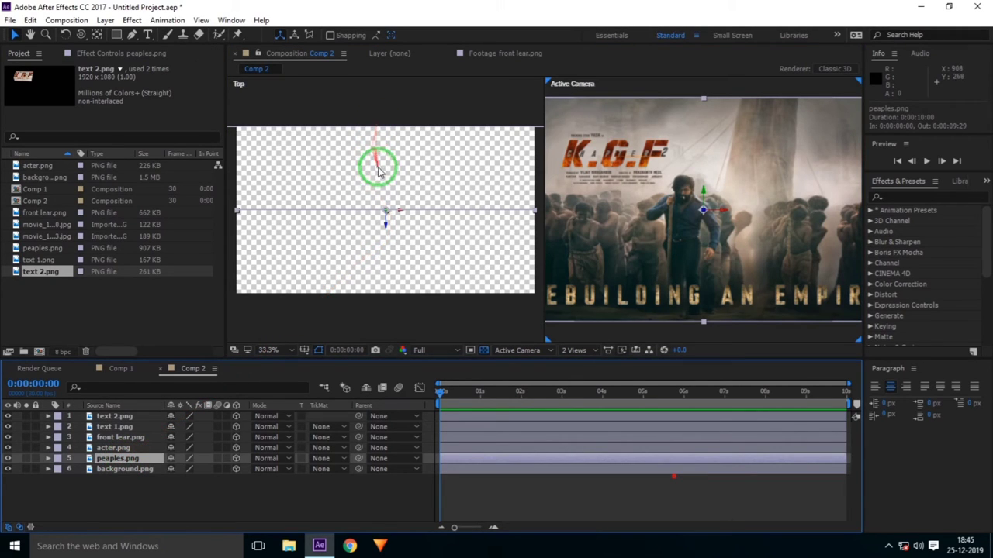
{"action": "mouse_move", "coordinate": [372, 154]}
{"action": "left_mouse_down"}
{"action": "mouse_move", "coordinate": [386, 224]}
{"action": "mouse_move", "coordinate": [387, 165]}
{"action": "left_mouse_up"}
{"action": "left_click", "coordinate": [385, 224]}
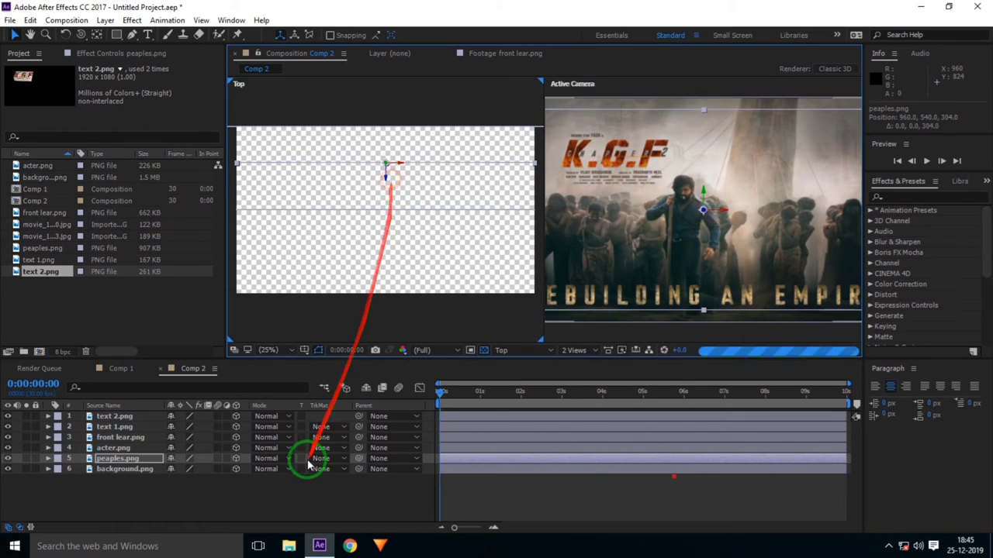
{"action": "left_click", "coordinate": [112, 462]}
{"action": "key", "text": "s"}
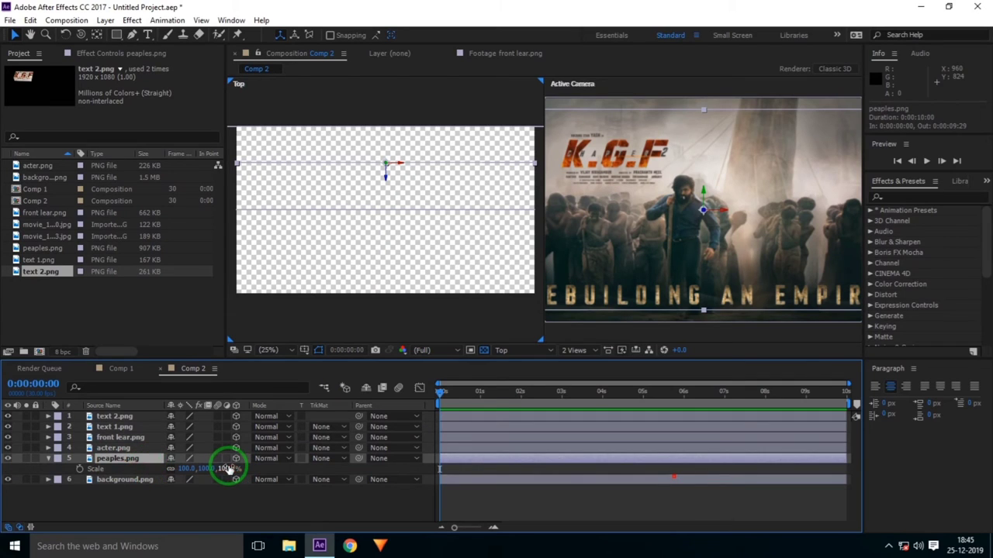
{"action": "left_click", "coordinate": [108, 449]}
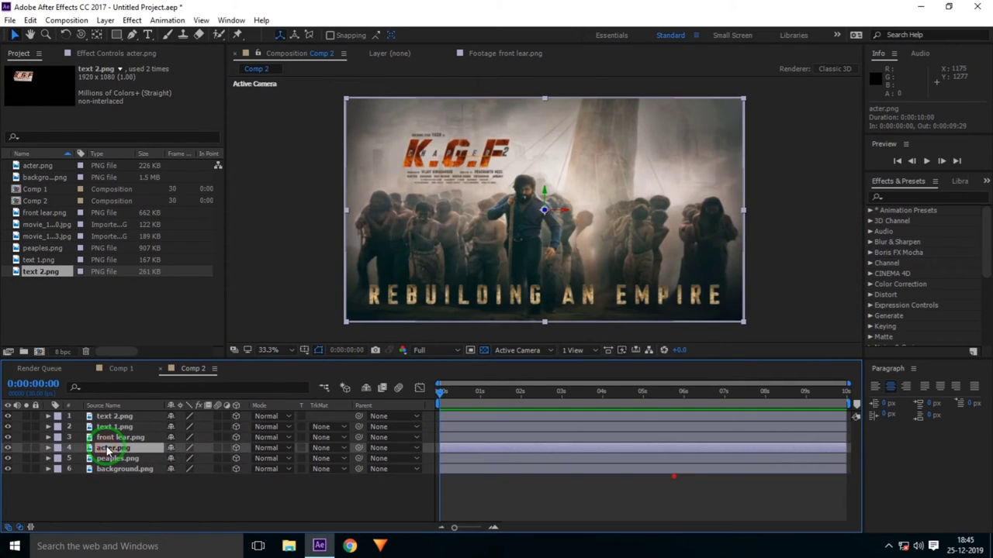
In a two-view layout, nudge acter.png slightly back in depth and reveal its Scale.
{"action": "left_click", "coordinate": [598, 353]}
{"action": "left_click", "coordinate": [594, 377]}
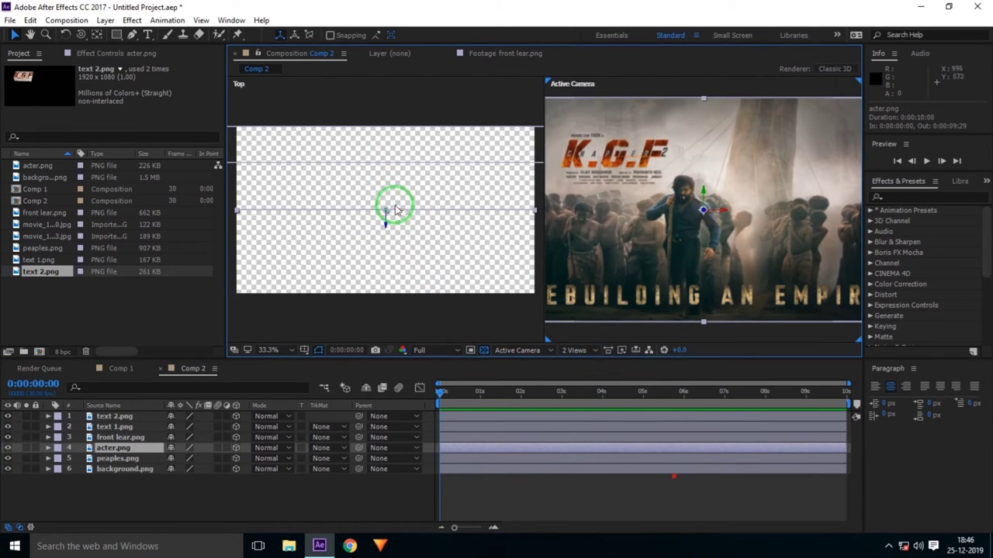
{"action": "left_click", "coordinate": [385, 221]}
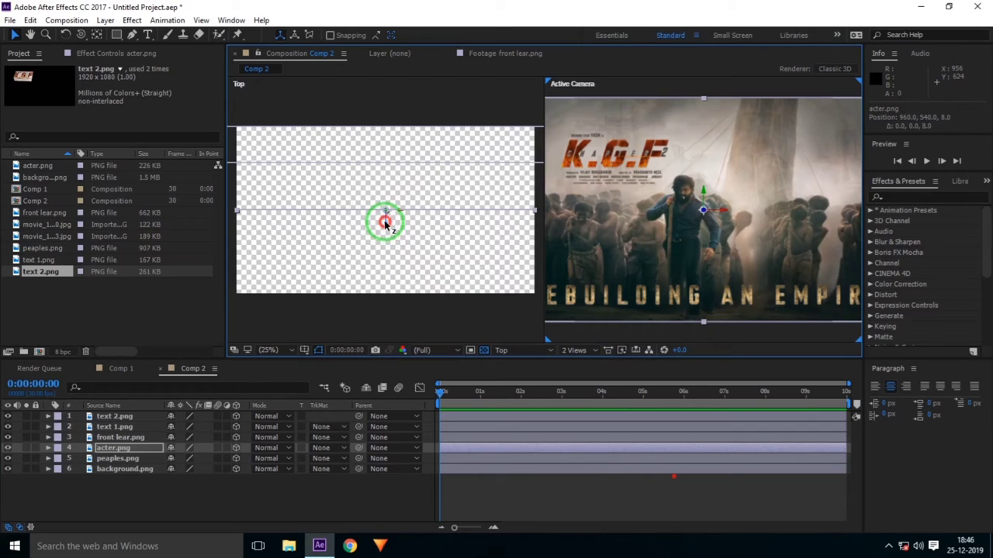
{"action": "left_click_drag", "start_coordinate": [384, 220], "coordinate": [384, 211]}
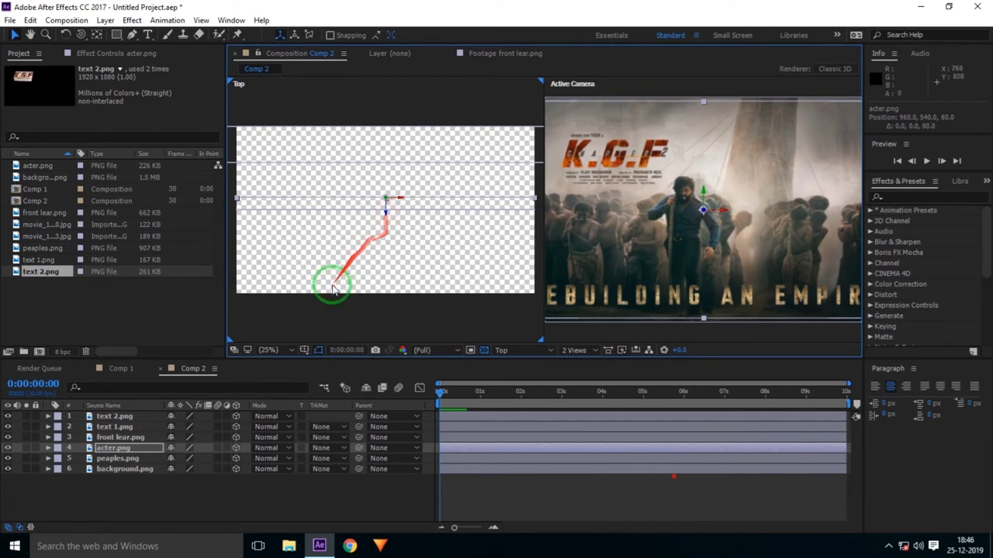
{"action": "left_click", "coordinate": [144, 449]}
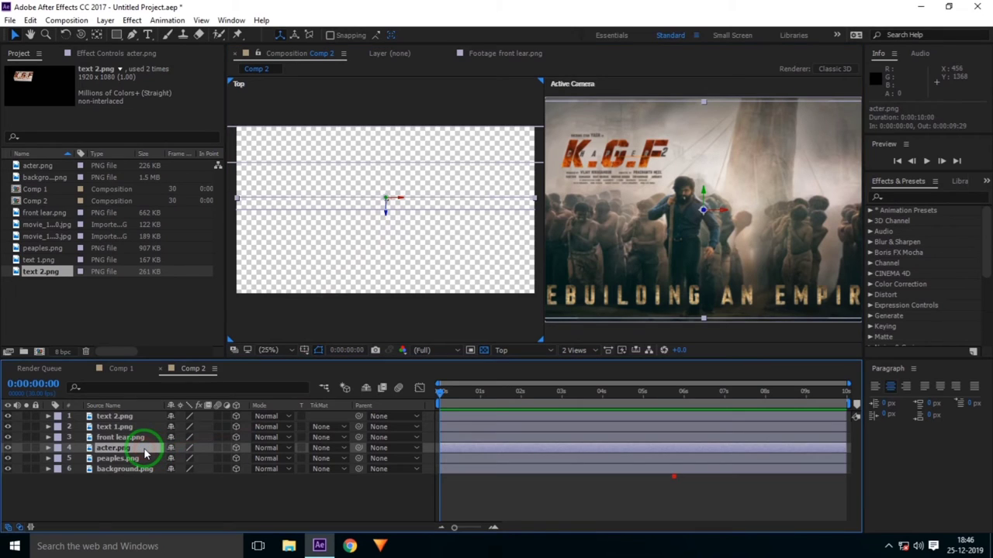
{"action": "key", "text": "s"}
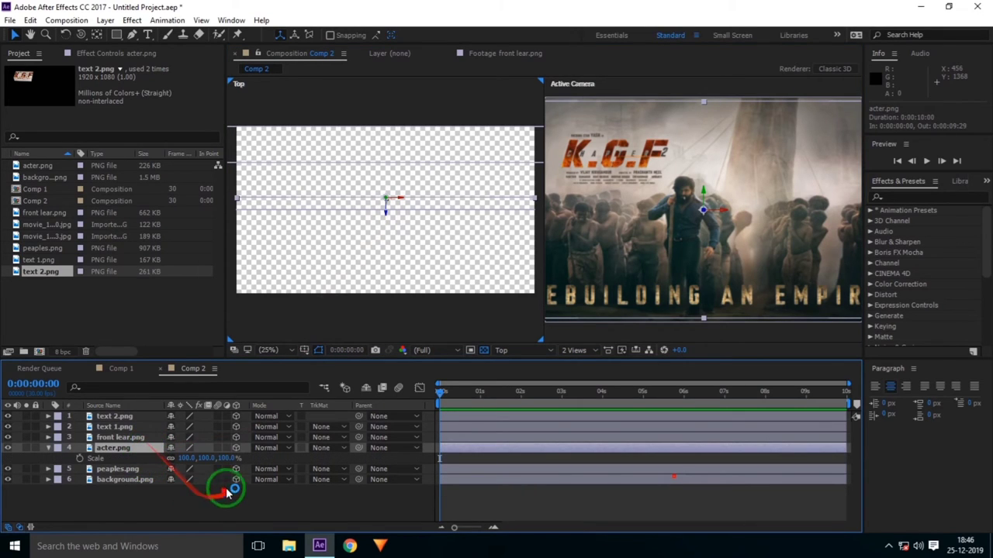
Return to the single camera view, check text 2.png's Scale, then deselect it.
{"action": "left_click", "coordinate": [589, 349]}
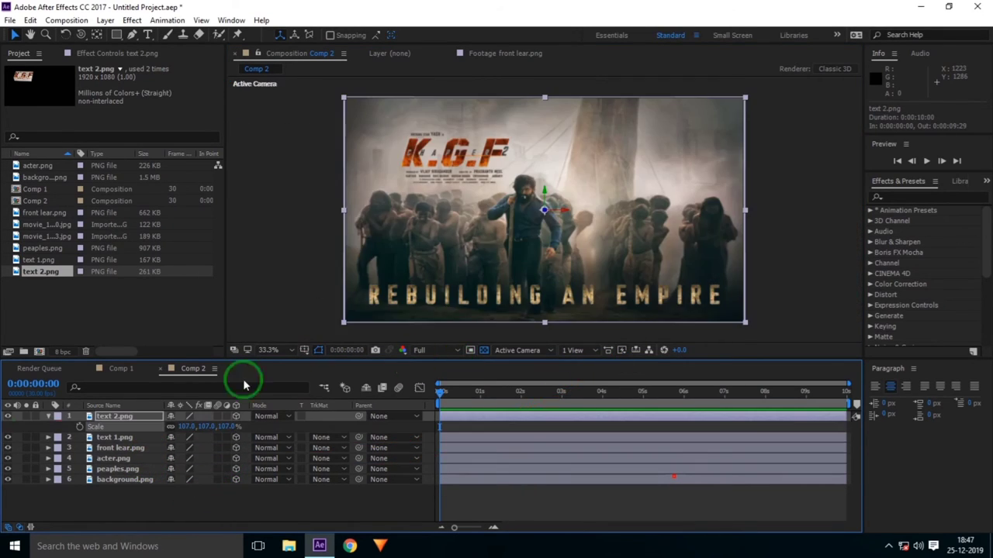
{"action": "left_click", "coordinate": [39, 420]}
{"action": "key", "text": "s"}
{"action": "left_click", "coordinate": [48, 419]}
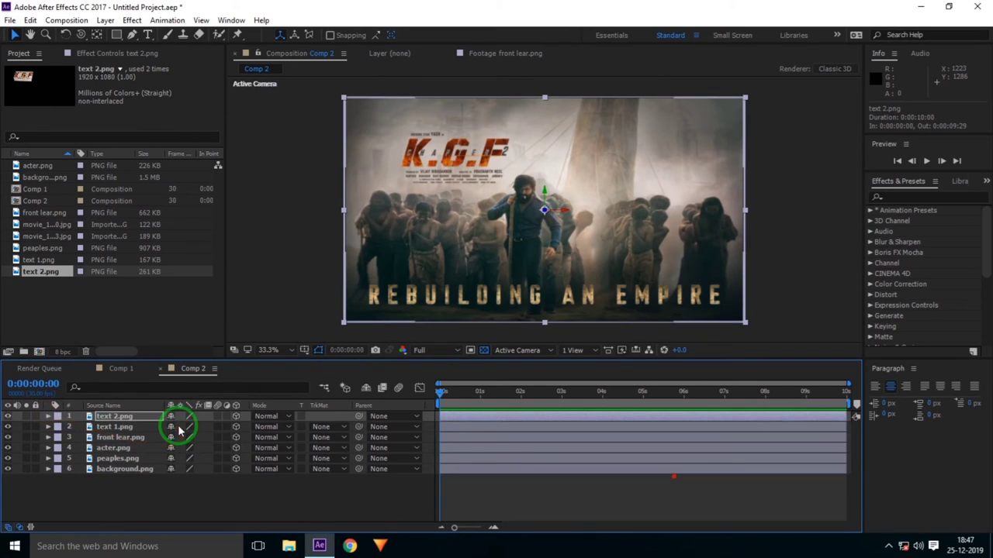
{"action": "left_click", "coordinate": [279, 300]}
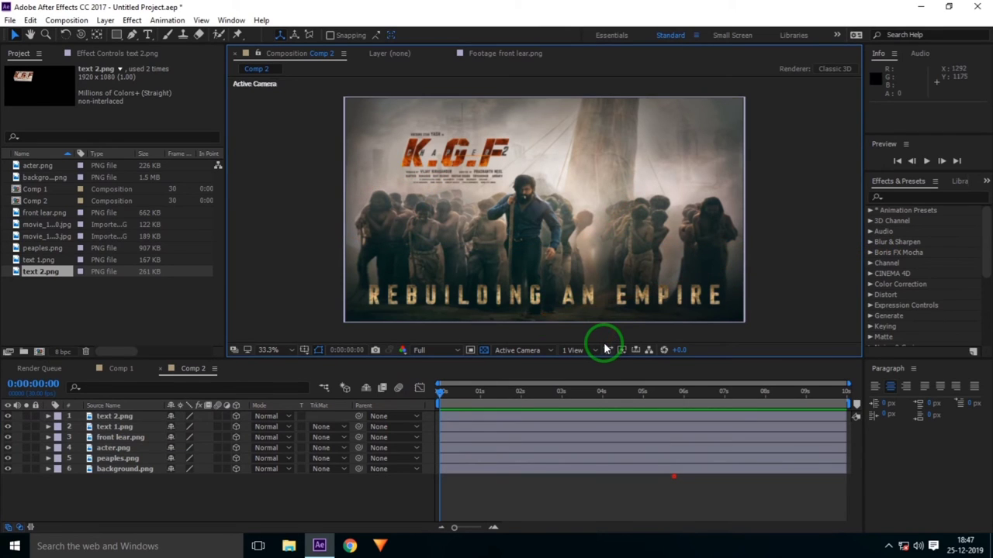
Add Two-Node Camera 1 with the 50mm preset, then move the time to about 3 seconds.
{"action": "left_click", "coordinate": [106, 20]}
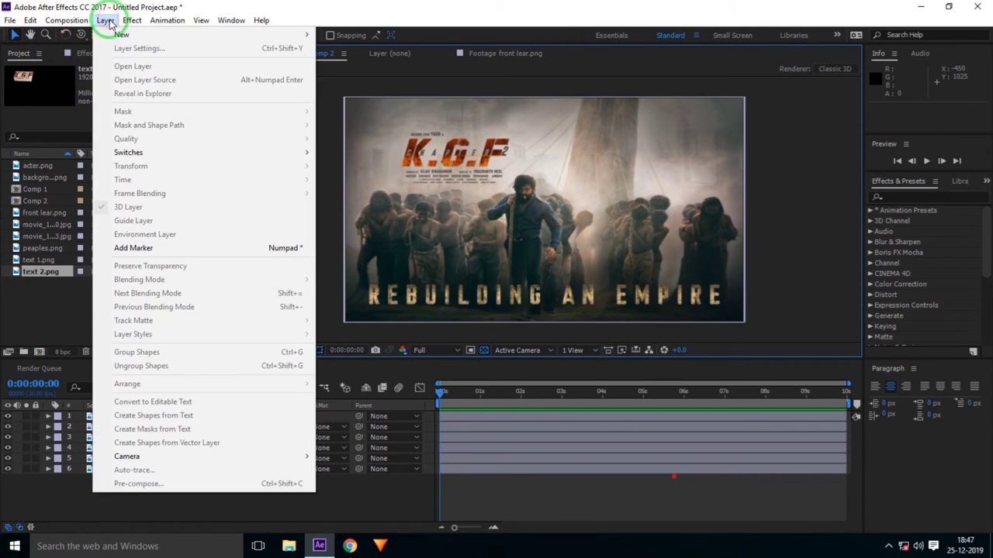
{"action": "mouse_move", "coordinate": [301, 34]}
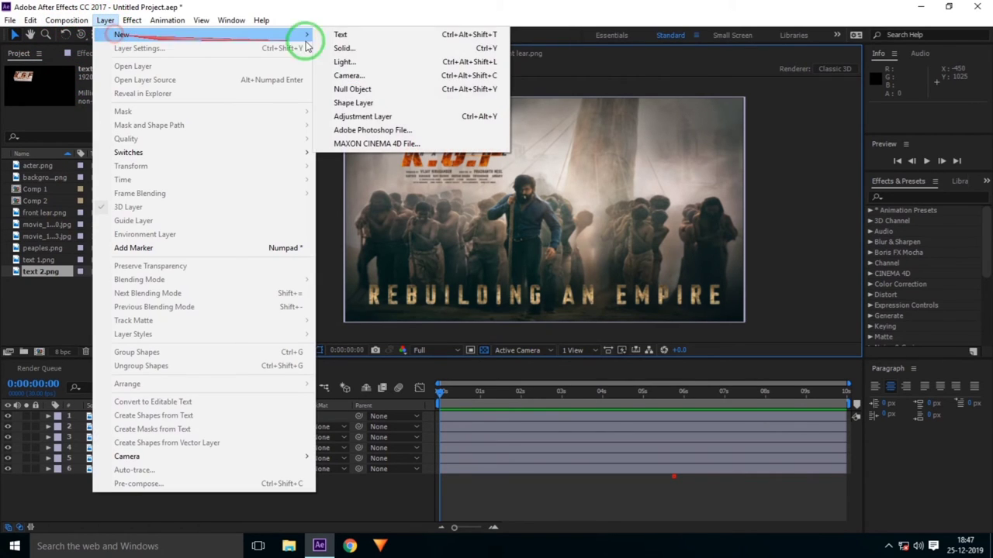
{"action": "left_click", "coordinate": [349, 75]}
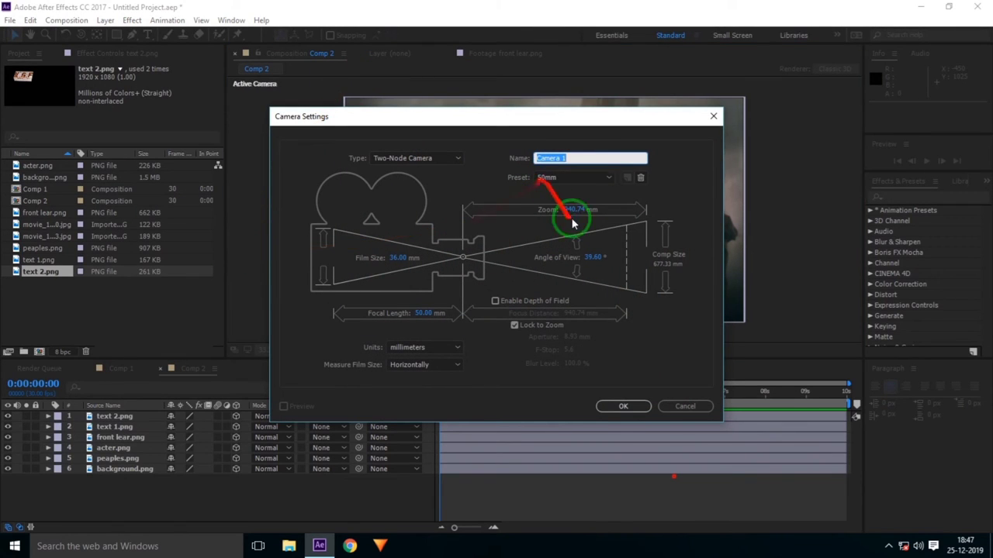
{"action": "left_click", "coordinate": [628, 408]}
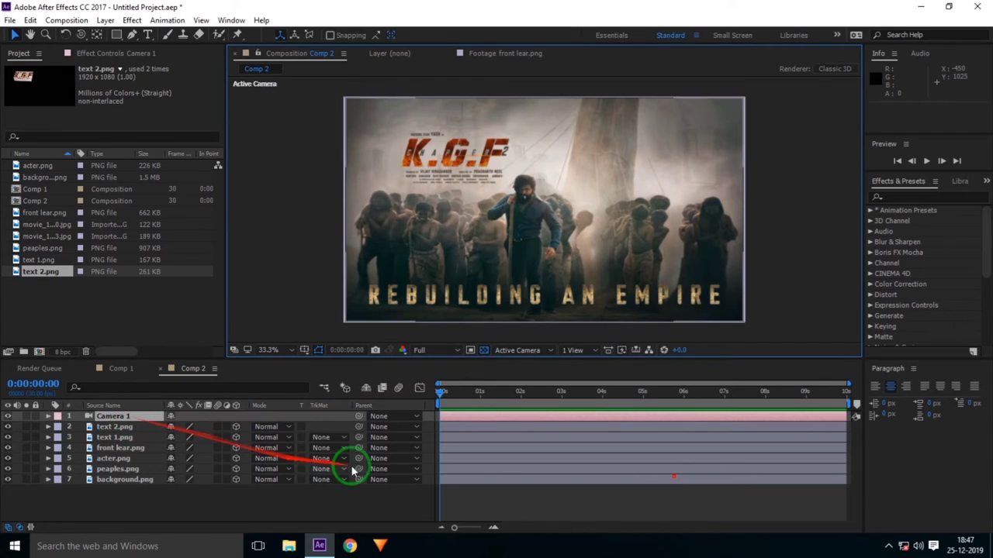
{"action": "left_click", "coordinate": [439, 392]}
{"action": "left_click_drag", "start_coordinate": [440, 392], "coordinate": [600, 415]}
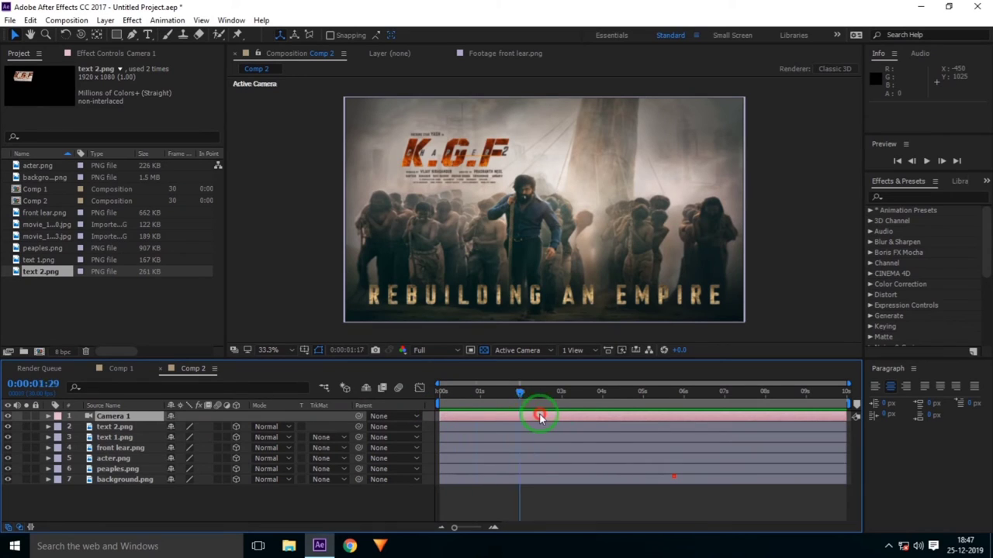
At 0:00:06:00, keyframe Camera 1's Point of Interest, Position, Orientation and X/Y/Z Rotation.
{"action": "left_click_drag", "start_coordinate": [540, 418], "coordinate": [628, 419]}
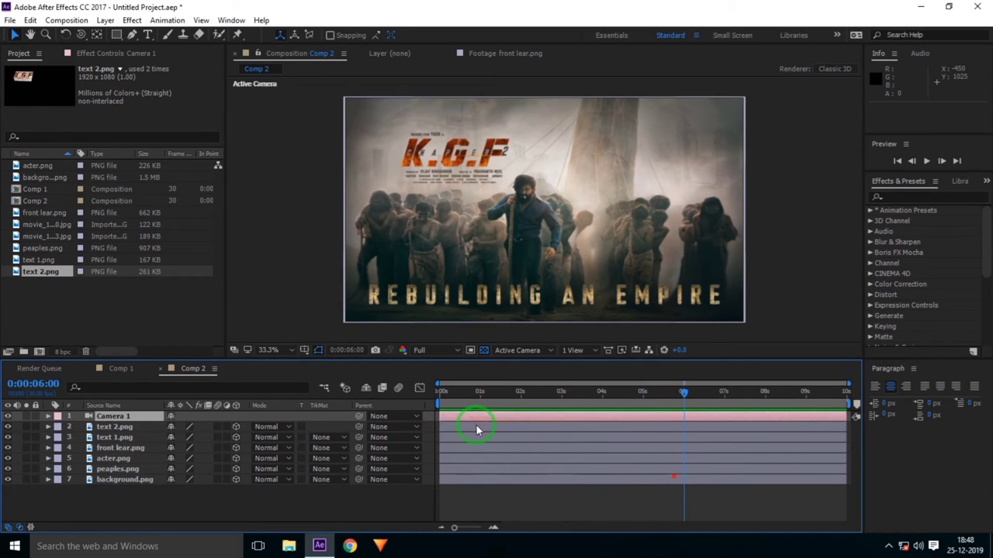
{"action": "left_click", "coordinate": [48, 418]}
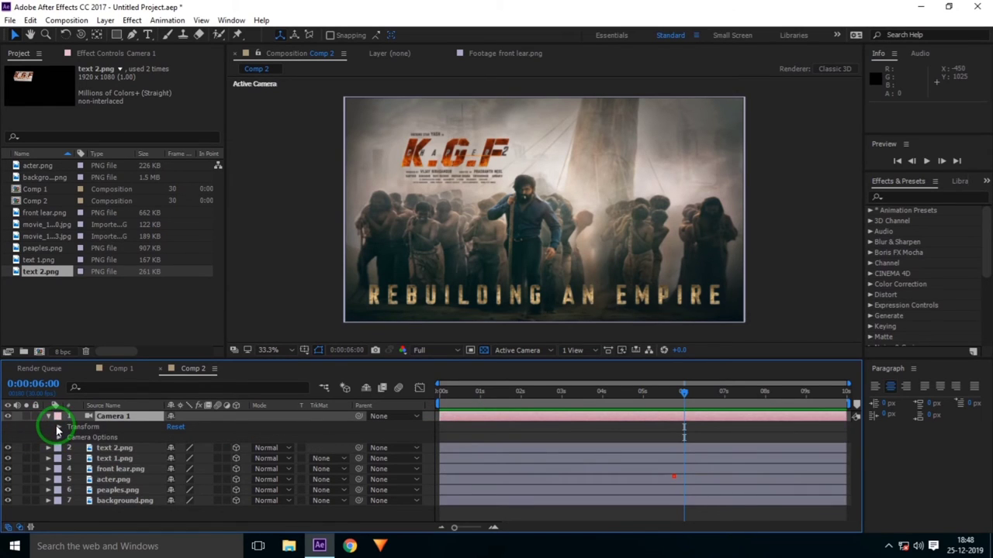
{"action": "left_click", "coordinate": [58, 428]}
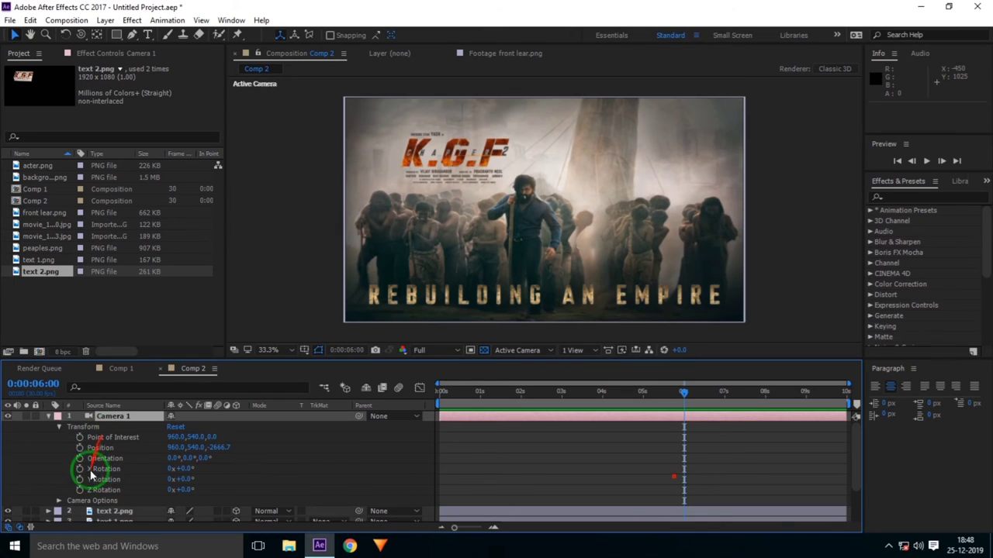
{"action": "left_click", "coordinate": [80, 437]}
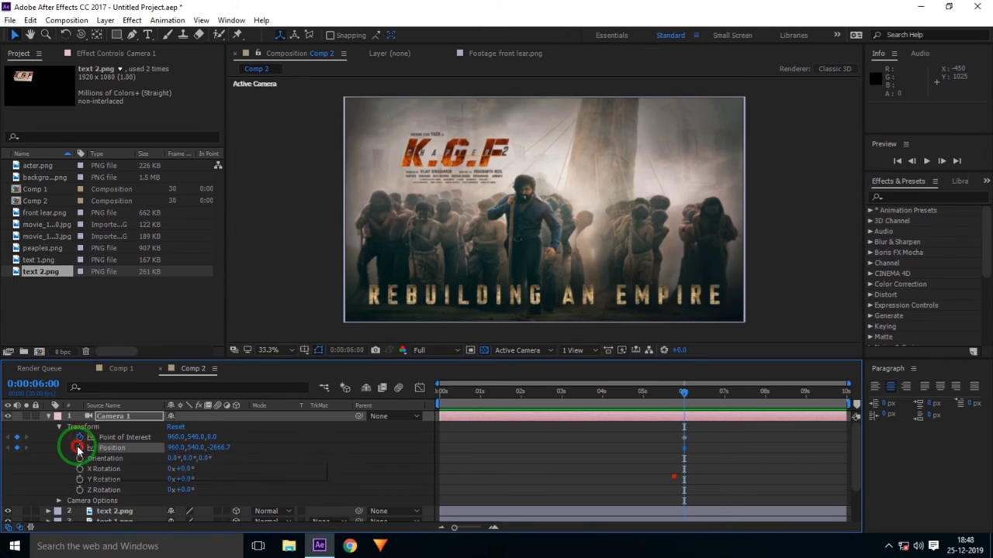
{"action": "left_click", "coordinate": [80, 447]}
{"action": "left_click", "coordinate": [80, 458]}
{"action": "left_click", "coordinate": [80, 469]}
{"action": "left_click", "coordinate": [80, 480]}
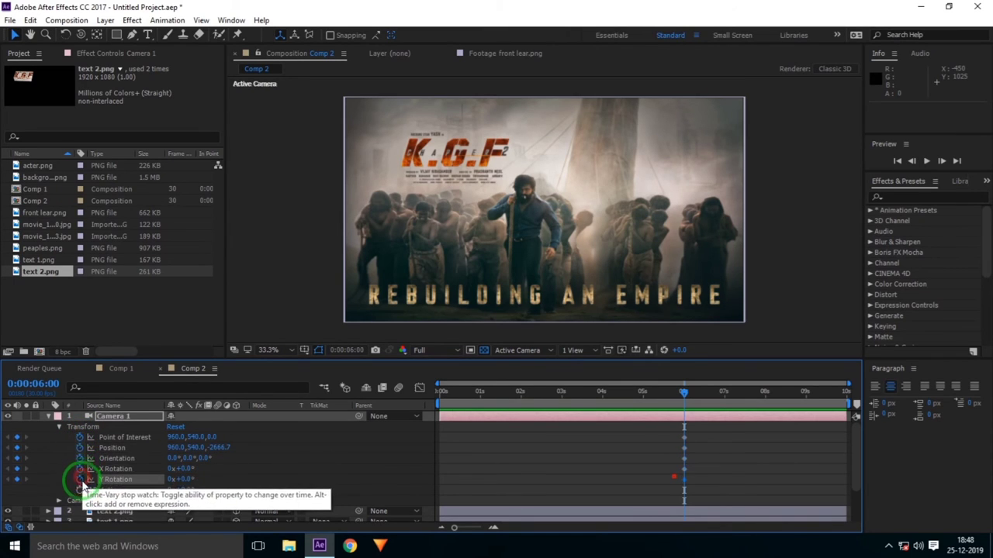
{"action": "left_click", "coordinate": [80, 491]}
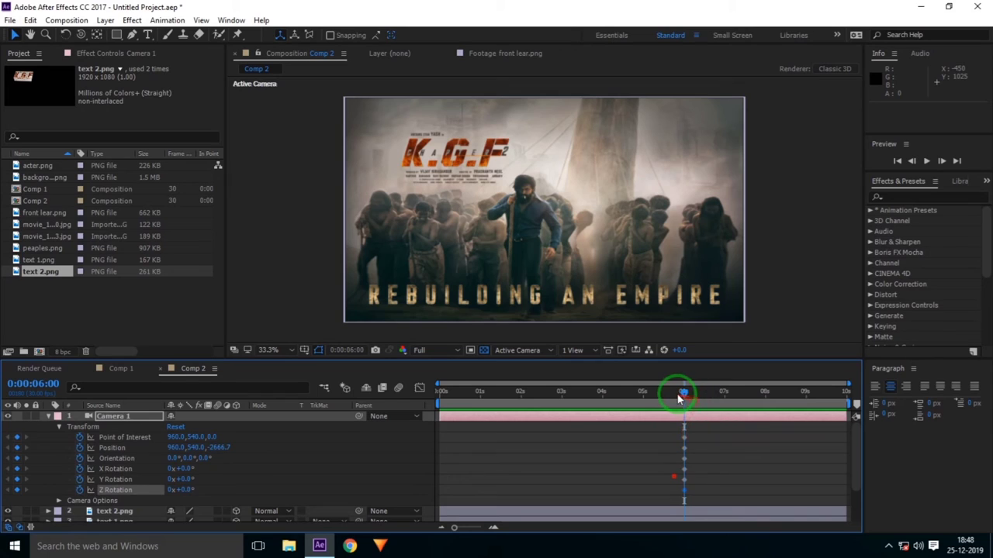
Bring the current time back to 0:00 and adjust the panel view.
{"action": "left_click_drag", "start_coordinate": [652, 396], "coordinate": [398, 395]}
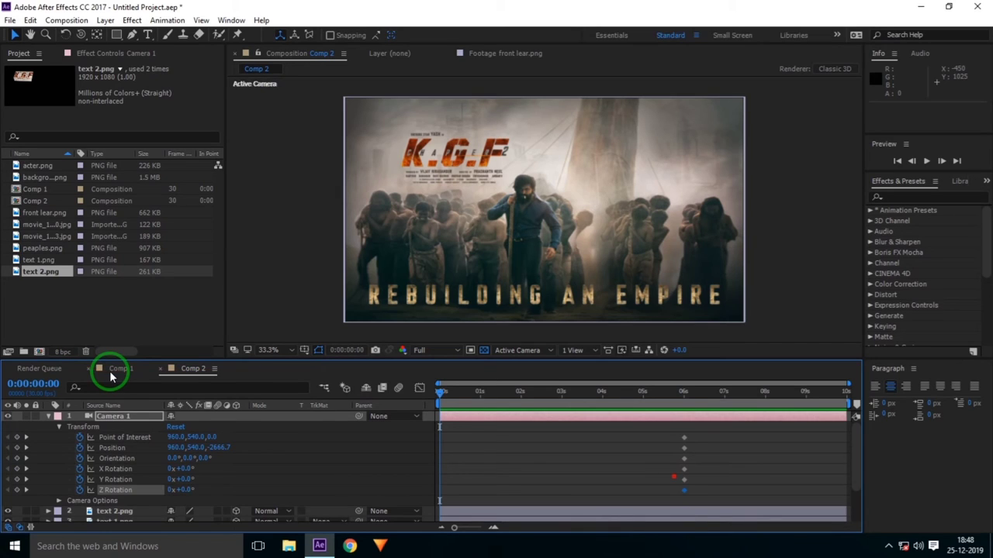
{"action": "left_click_drag", "start_coordinate": [110, 376], "coordinate": [112, 211]}
{"action": "left_click_drag", "start_coordinate": [125, 293], "coordinate": [79, 39]}
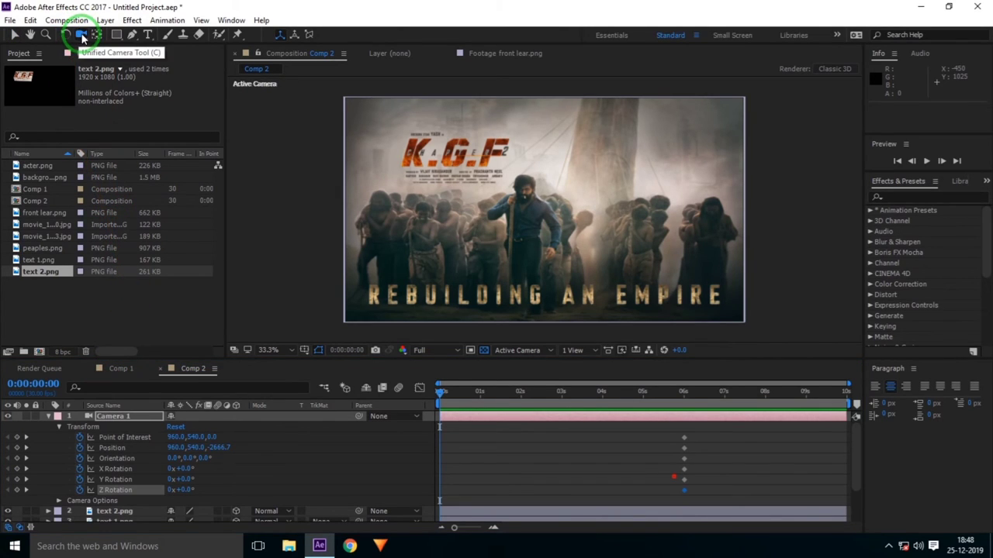
With the Track Z Camera tool, push Camera 1 closer toward the poster.
{"action": "left_click", "coordinate": [82, 36]}
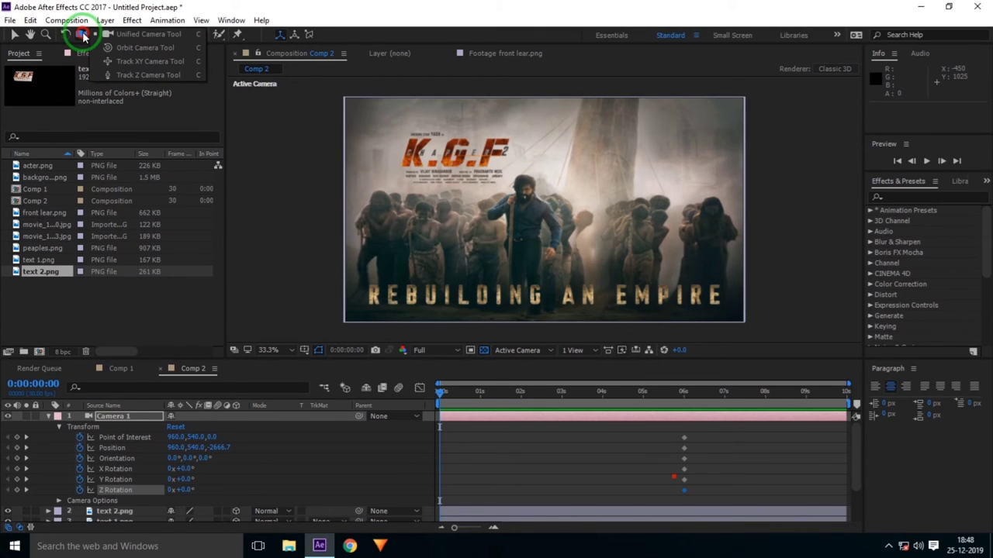
{"action": "mouse_move", "coordinate": [83, 36]}
{"action": "left_mouse_down"}
{"action": "mouse_move", "coordinate": [120, 35]}
{"action": "mouse_move", "coordinate": [128, 72]}
{"action": "left_mouse_up"}
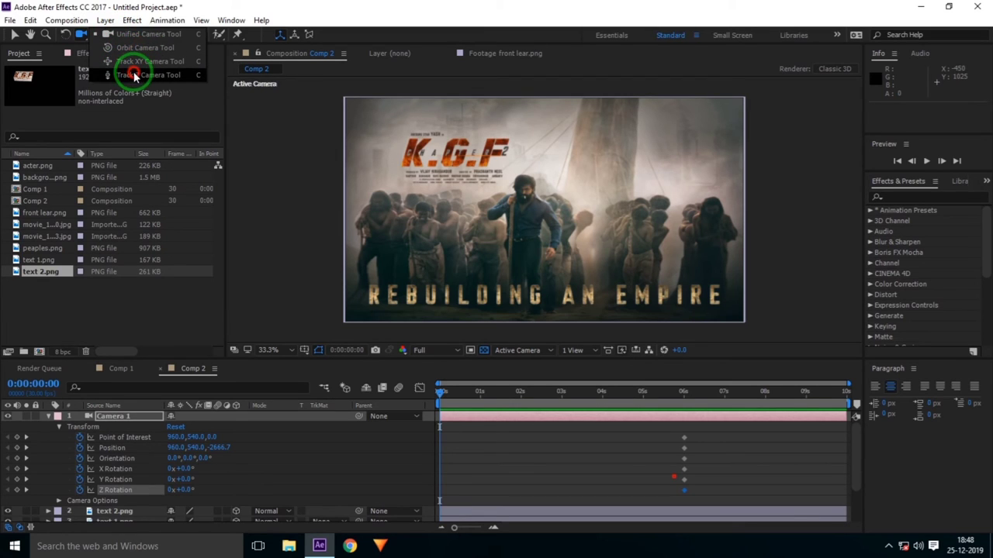
{"action": "left_click_drag", "start_coordinate": [140, 76], "coordinate": [140, 75]}
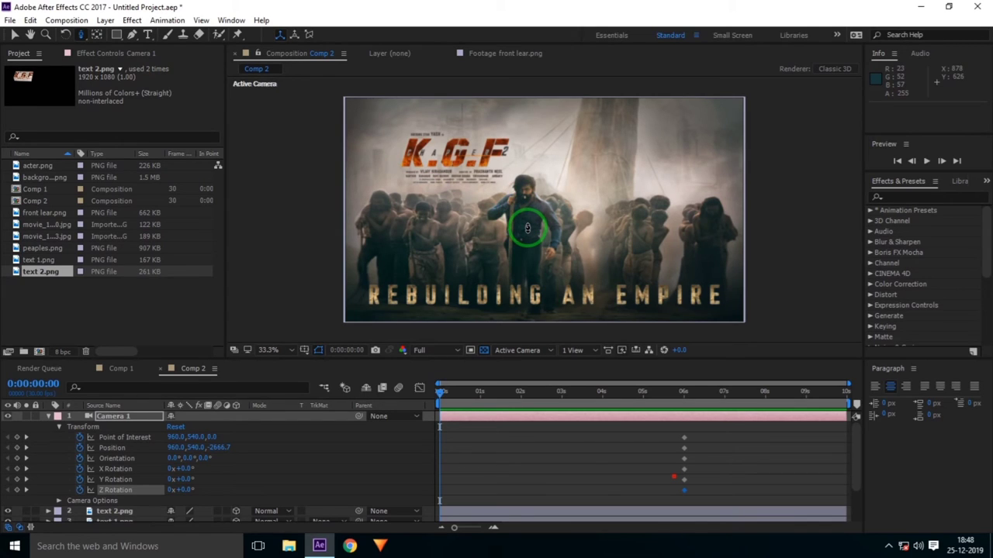
{"action": "left_click_drag", "start_coordinate": [527, 227], "coordinate": [549, 75]}
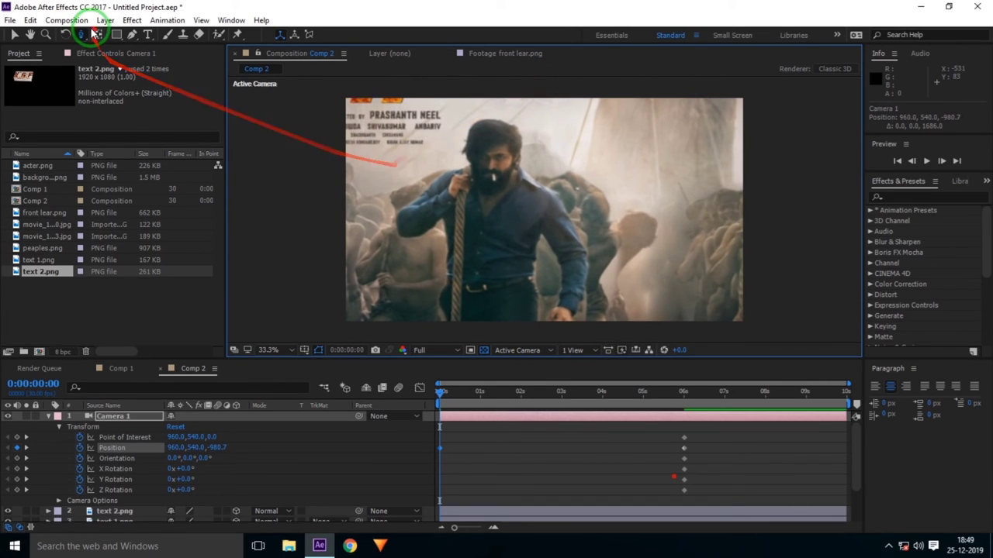
With the Track XY Camera tool, pan the camera to shift the framing right.
{"action": "left_click", "coordinate": [83, 35]}
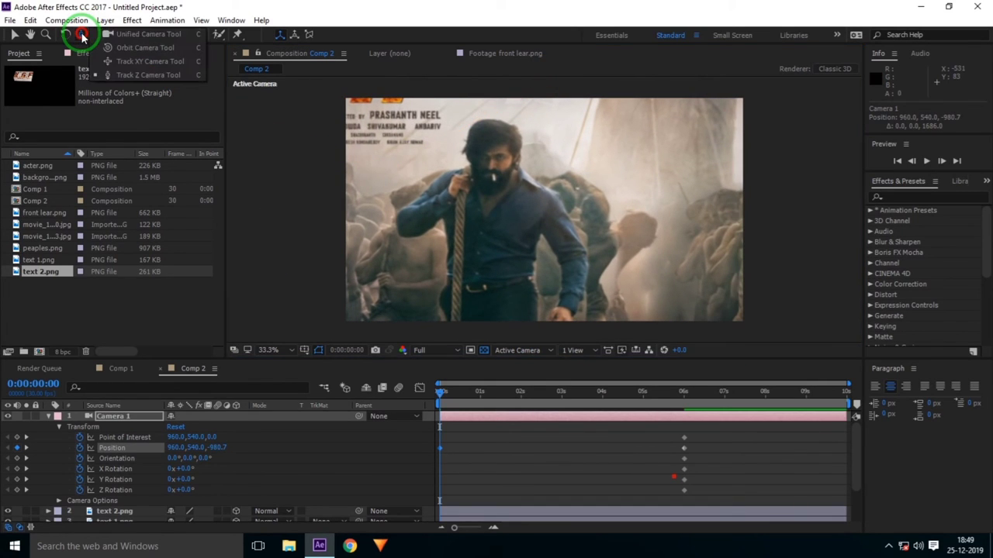
{"action": "left_click_drag", "start_coordinate": [83, 35], "coordinate": [136, 61]}
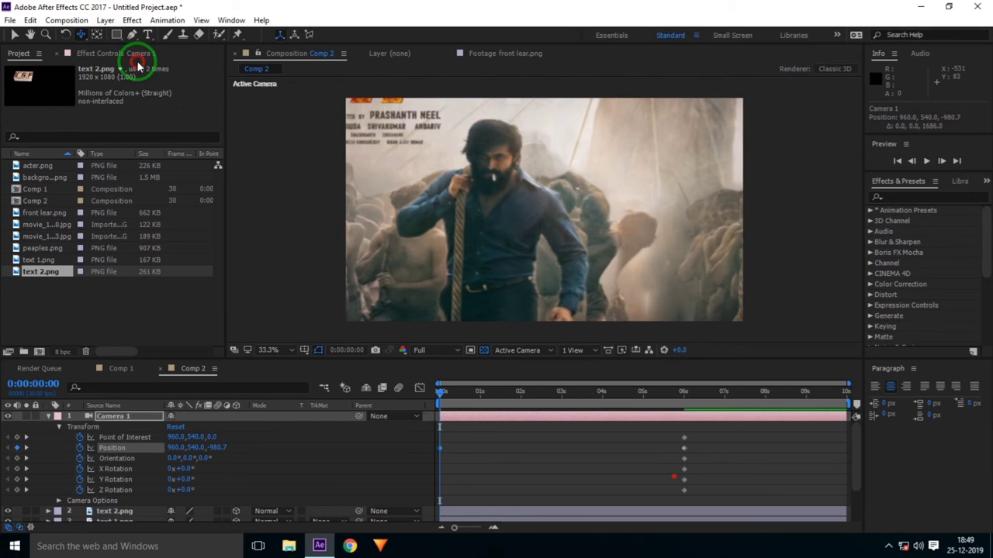
{"action": "left_click_drag", "start_coordinate": [488, 209], "coordinate": [520, 210]}
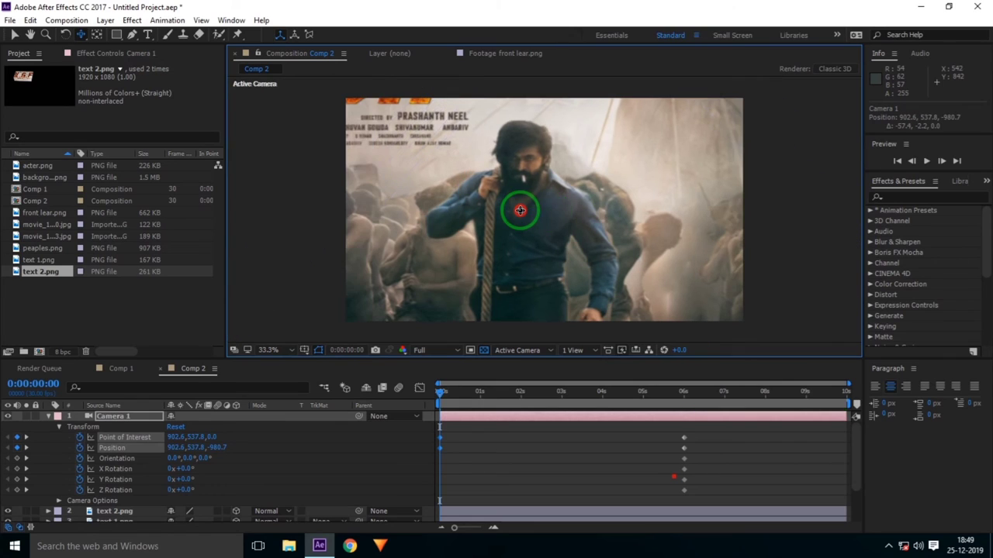
{"action": "left_click_drag", "start_coordinate": [521, 210], "coordinate": [542, 211]}
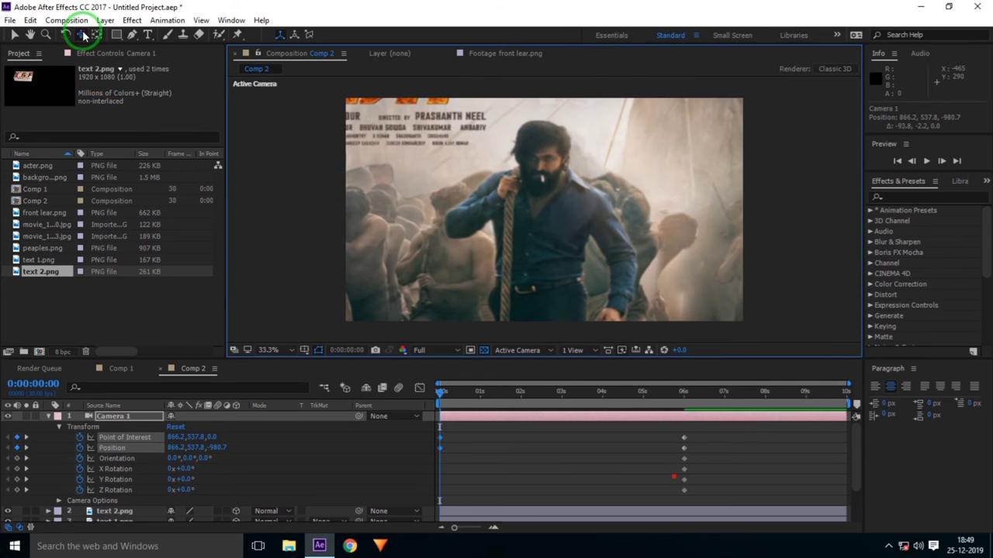
Orbit the camera to angle the view on the actor, then scrub to about 3 seconds.
{"action": "left_click_drag", "start_coordinate": [83, 35], "coordinate": [124, 50]}
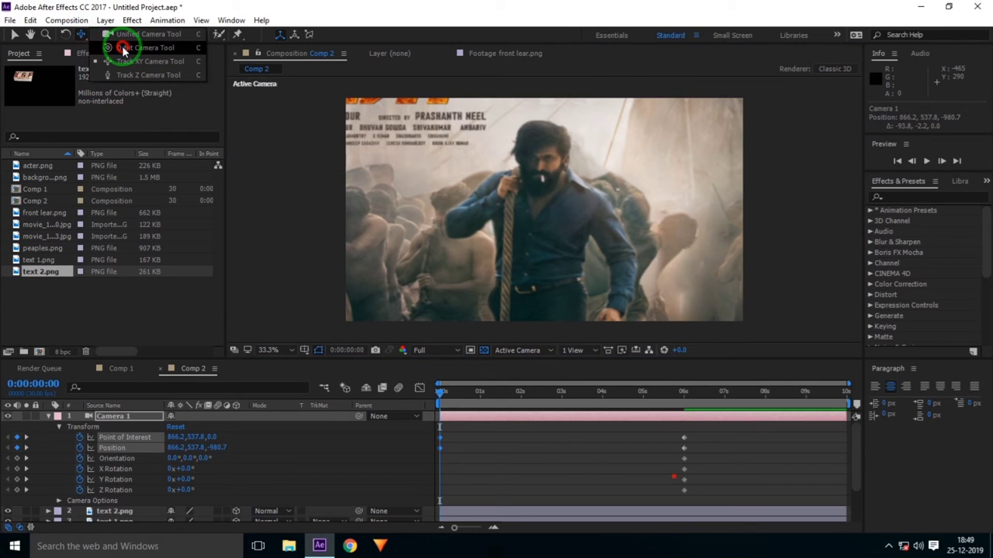
{"action": "left_click_drag", "start_coordinate": [139, 51], "coordinate": [141, 49]}
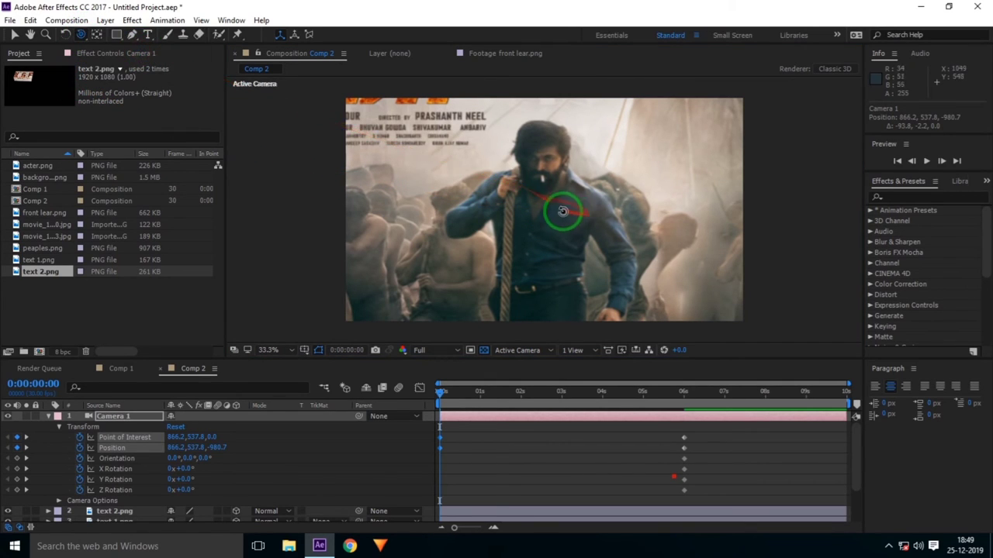
{"action": "left_click_drag", "start_coordinate": [563, 209], "coordinate": [544, 213]}
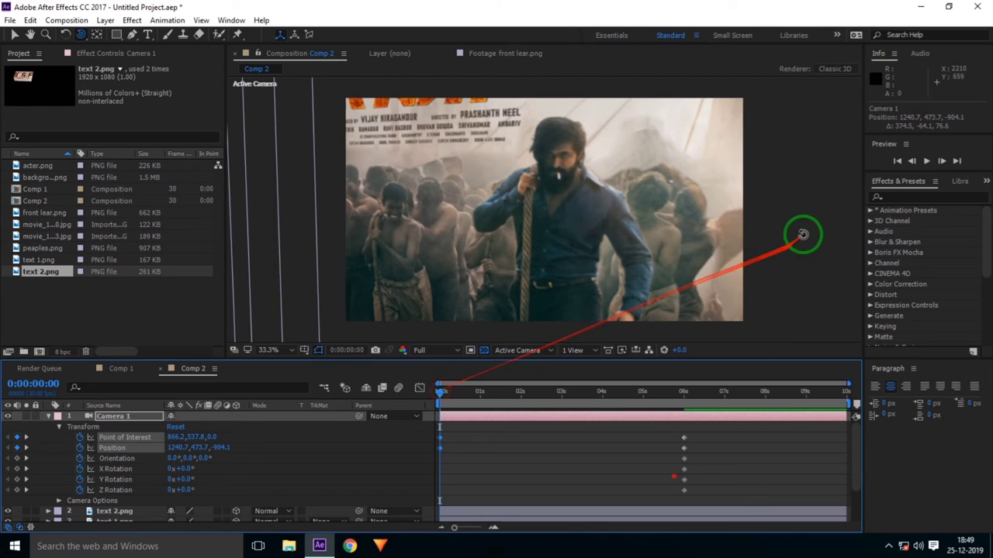
{"action": "mouse_move", "coordinate": [439, 391]}
{"action": "left_mouse_down"}
{"action": "mouse_move", "coordinate": [569, 421]}
{"action": "mouse_move", "coordinate": [531, 435]}
{"action": "mouse_move", "coordinate": [578, 435]}
{"action": "mouse_move", "coordinate": [562, 445]}
{"action": "mouse_move", "coordinate": [473, 440]}
{"action": "mouse_move", "coordinate": [666, 452]}
{"action": "mouse_move", "coordinate": [583, 455]}
{"action": "mouse_move", "coordinate": [640, 457]}
{"action": "left_mouse_up"}
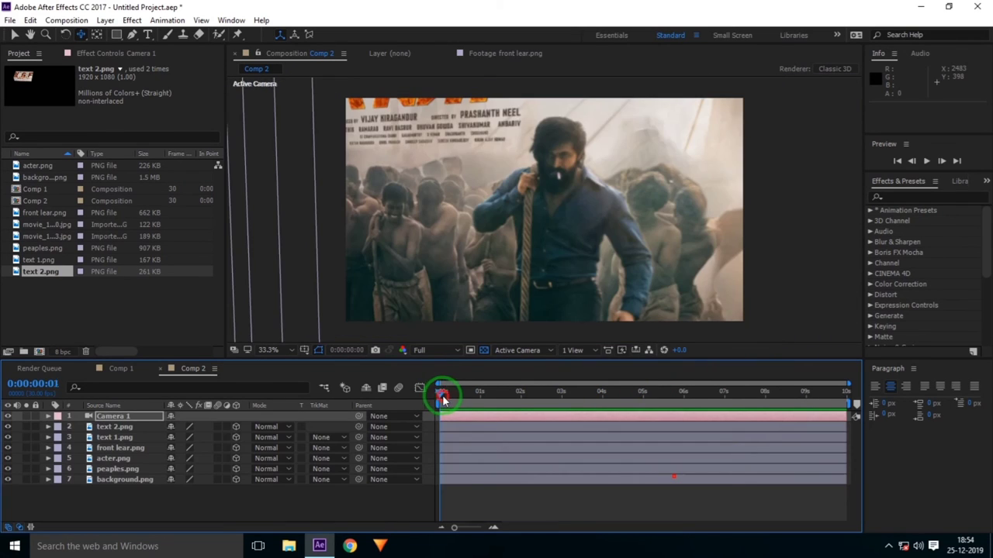
{"action": "mouse_move", "coordinate": [443, 396]}
{"action": "left_mouse_down"}
{"action": "mouse_move", "coordinate": [683, 405]}
{"action": "mouse_move", "coordinate": [583, 413]}
{"action": "mouse_move", "coordinate": [672, 409]}
{"action": "mouse_move", "coordinate": [616, 409]}
{"action": "mouse_move", "coordinate": [641, 412]}
{"action": "left_mouse_up"}
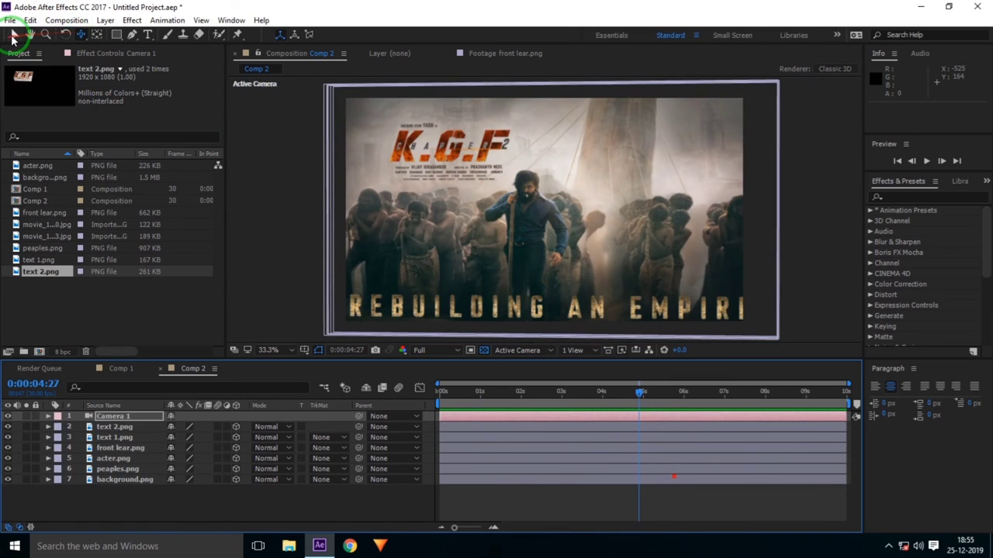
Return to the Selection tool and scrub between 2 and 5 seconds to check the camera move.
{"action": "left_click", "coordinate": [13, 35]}
{"action": "left_click", "coordinate": [631, 396]}
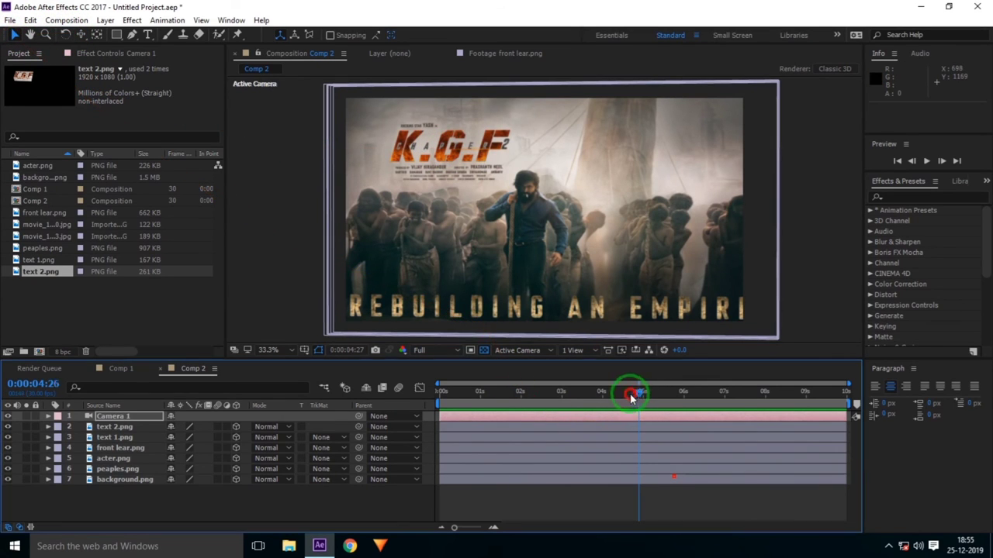
{"action": "left_click_drag", "start_coordinate": [631, 396], "coordinate": [542, 401]}
{"action": "left_click_drag", "start_coordinate": [520, 399], "coordinate": [563, 399]}
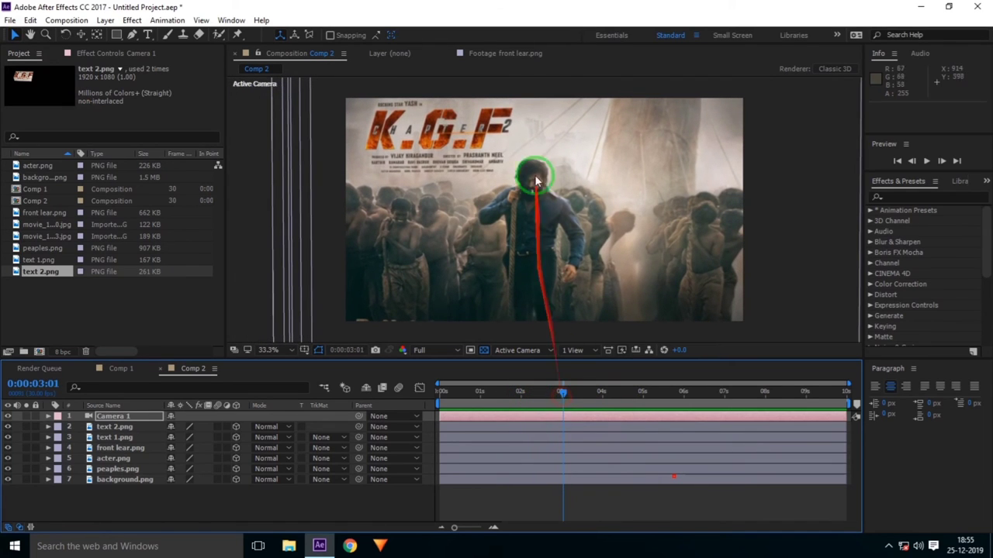
Split the text 2.png layer at 3:01 and delete its earlier piece.
{"action": "left_click", "coordinate": [128, 428]}
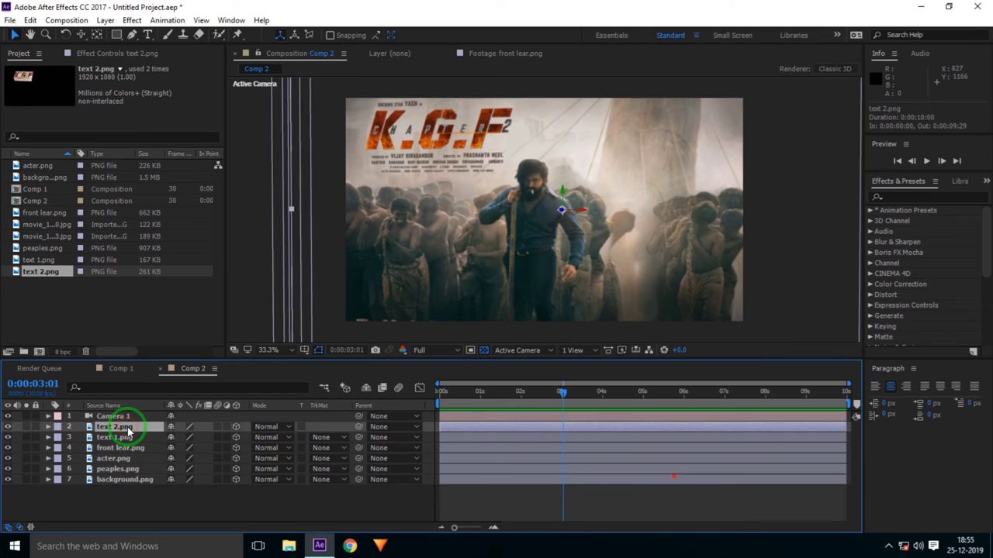
{"action": "left_click", "coordinate": [7, 428]}
{"action": "left_click", "coordinate": [7, 427]}
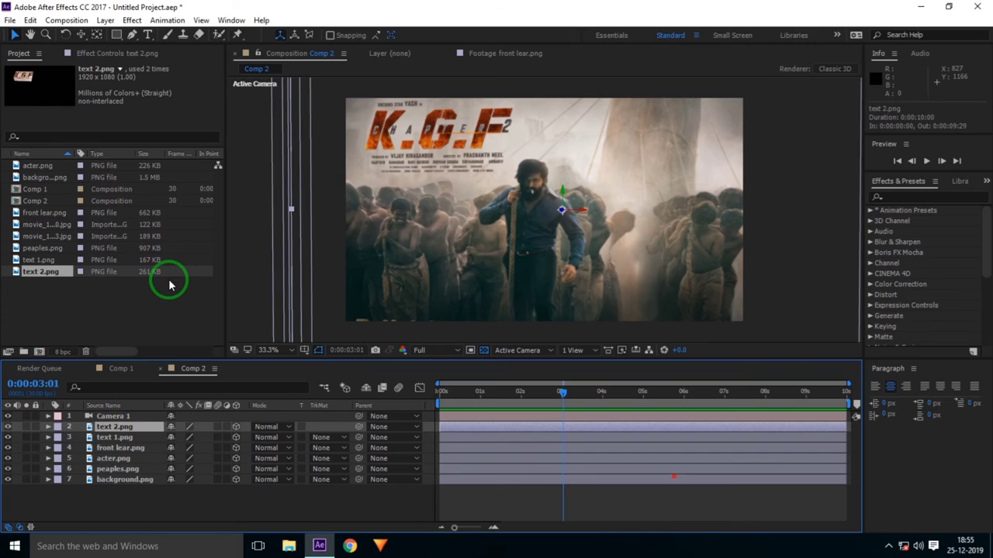
{"action": "key", "text": "ctrl+slash"}
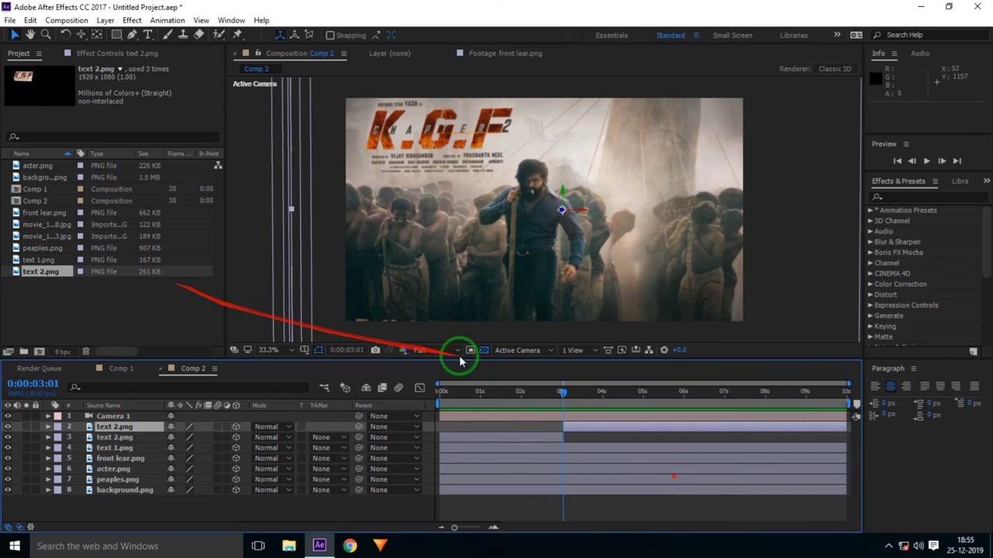
{"action": "left_click", "coordinate": [546, 439]}
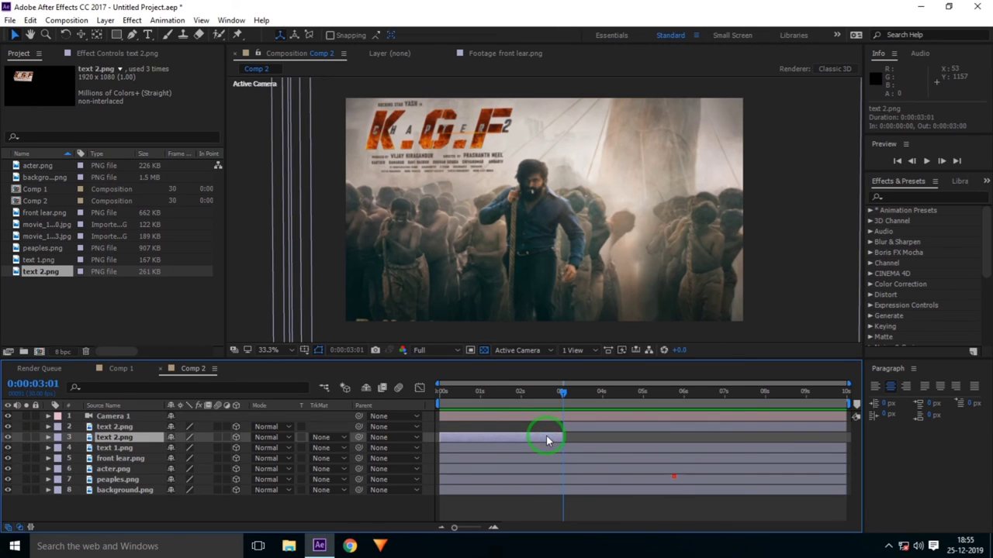
{"action": "key", "text": "Delete"}
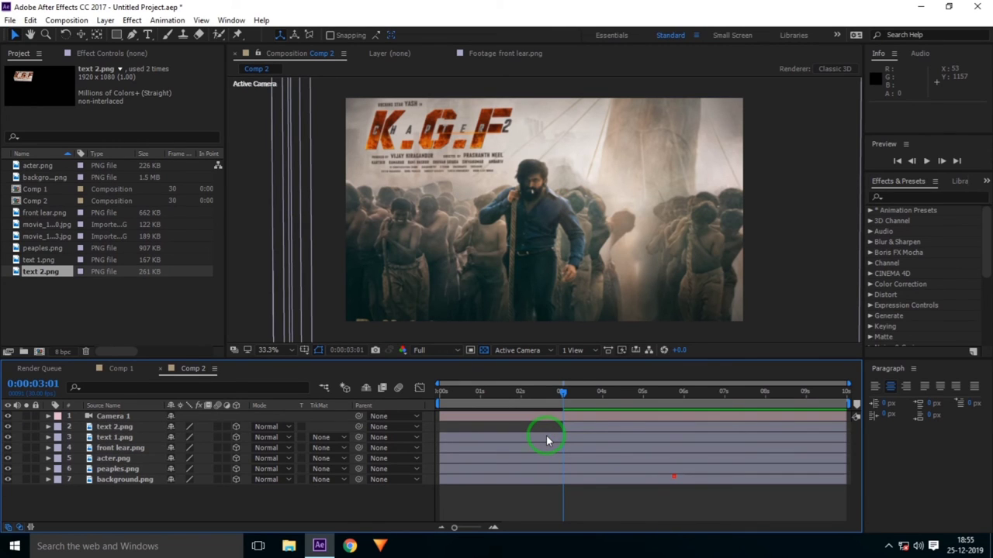
Keyframe text 2.png Opacity at 100% at 3:18 and 0% at 3:01, then preview.
{"action": "left_click_drag", "start_coordinate": [563, 395], "coordinate": [585, 397]}
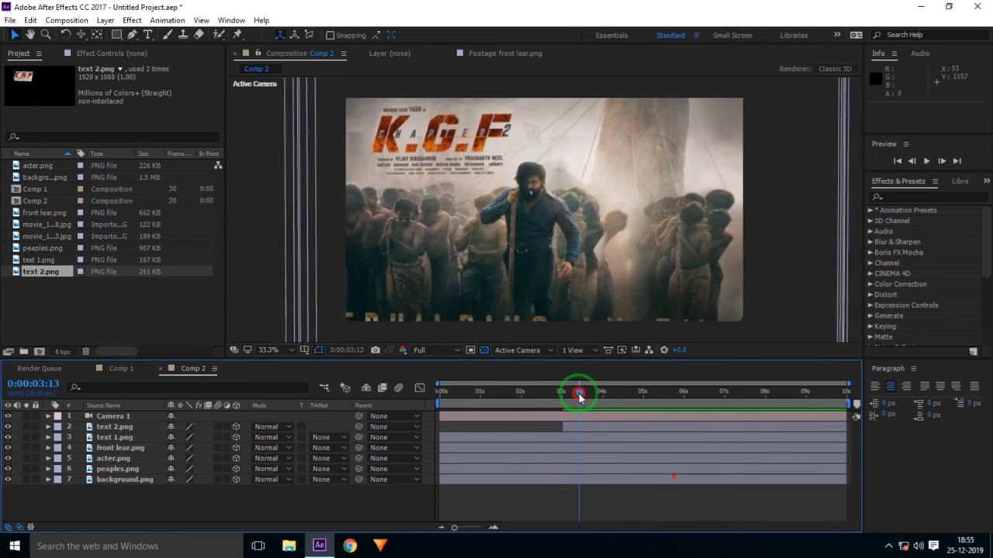
{"action": "left_click", "coordinate": [591, 427]}
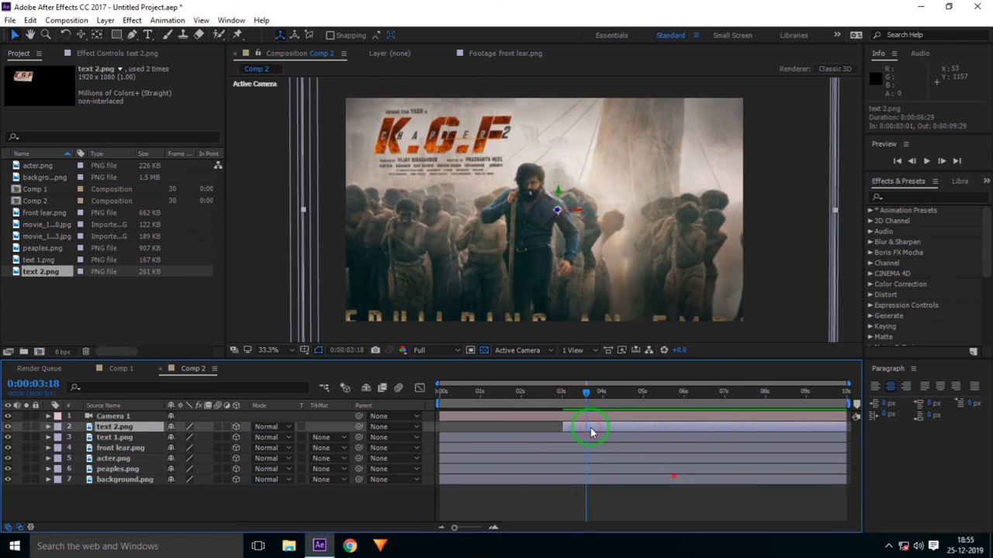
{"action": "key", "text": "t"}
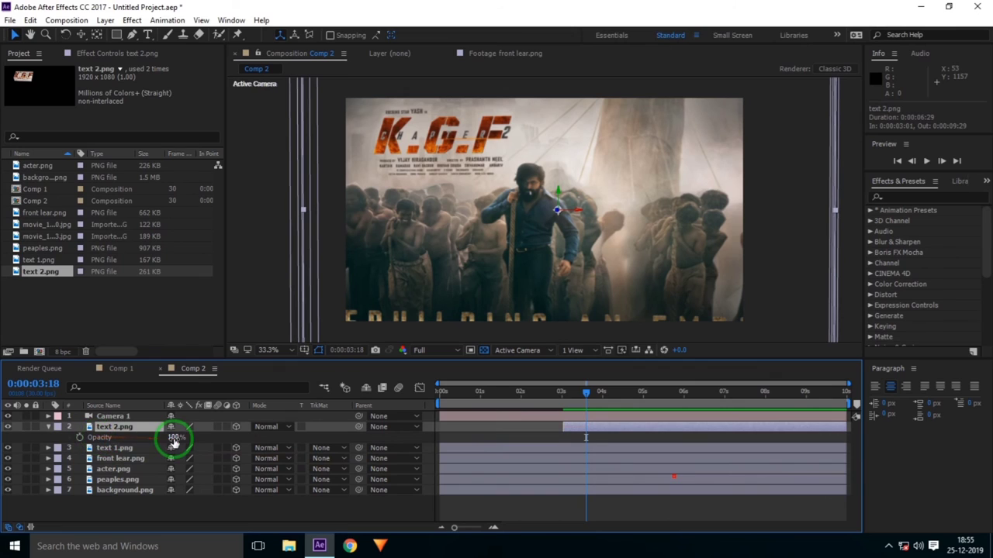
{"action": "left_click", "coordinate": [79, 438]}
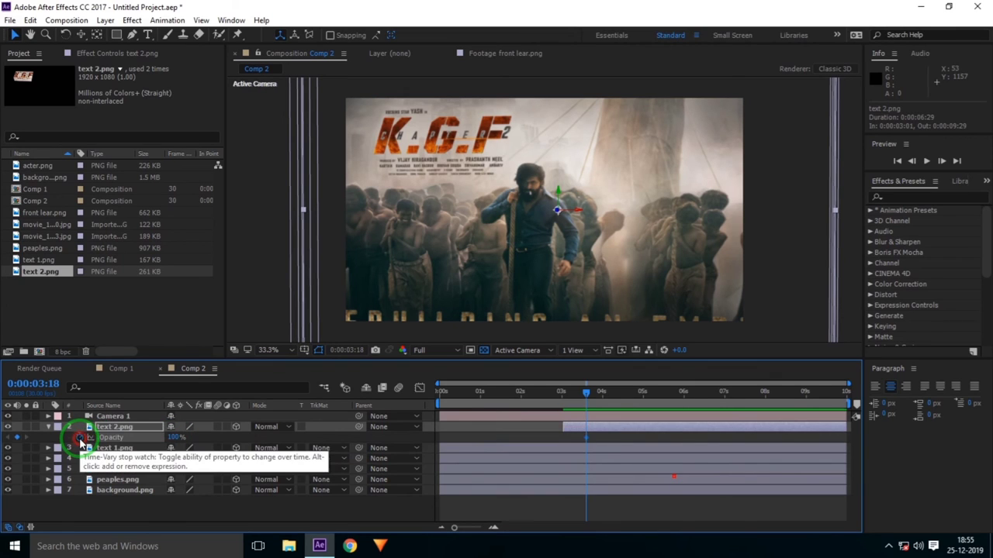
{"action": "left_click_drag", "start_coordinate": [585, 396], "coordinate": [562, 397]}
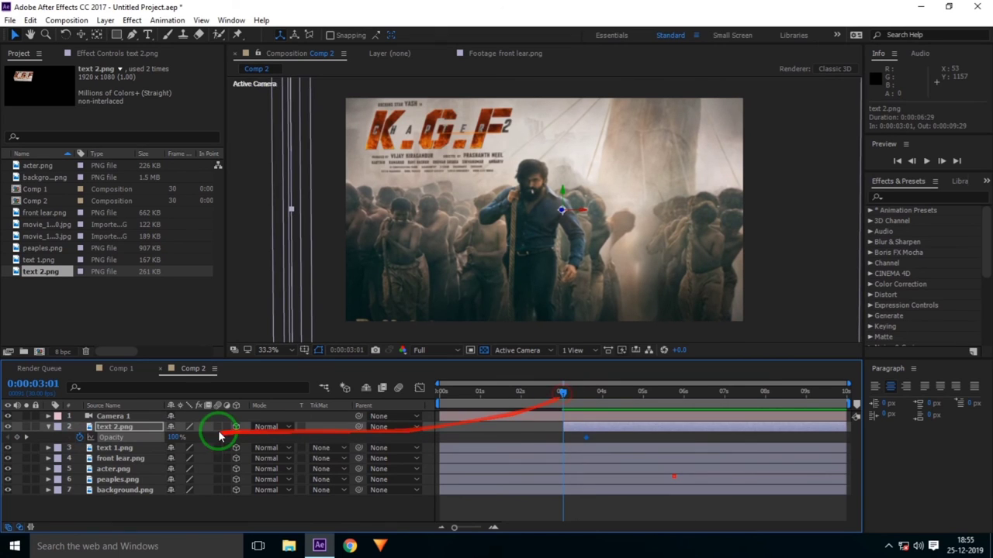
{"action": "left_click_drag", "start_coordinate": [177, 439], "coordinate": [19, 432]}
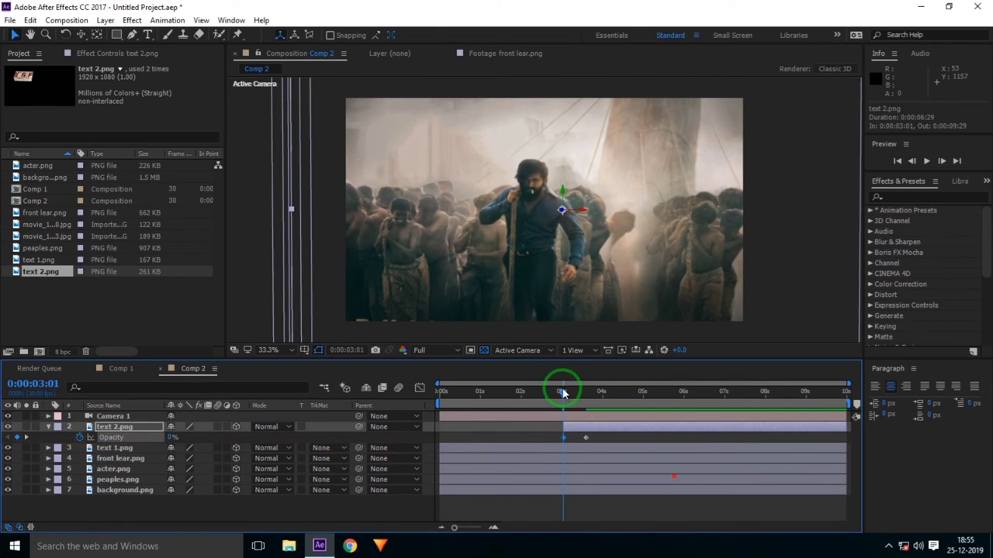
{"action": "left_click", "coordinate": [928, 162]}
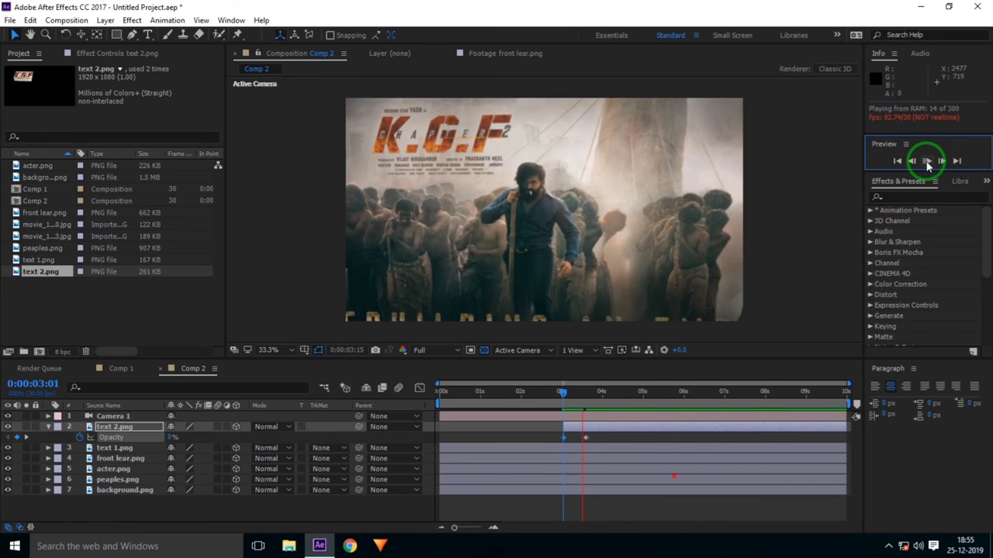
Stop the preview, split text 1.png at 5:05, and delete its earlier piece.
{"action": "left_click", "coordinate": [927, 162]}
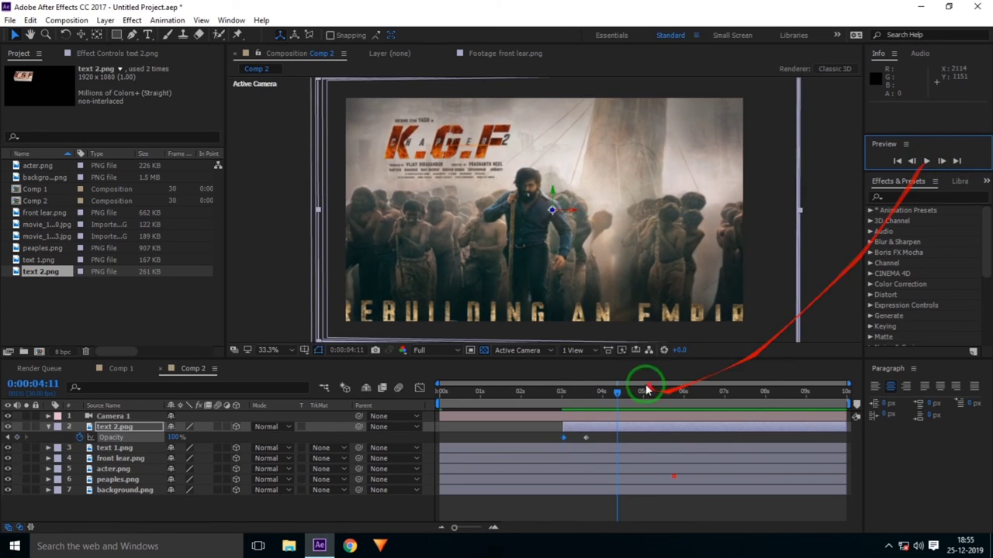
{"action": "left_click_drag", "start_coordinate": [598, 399], "coordinate": [654, 404]}
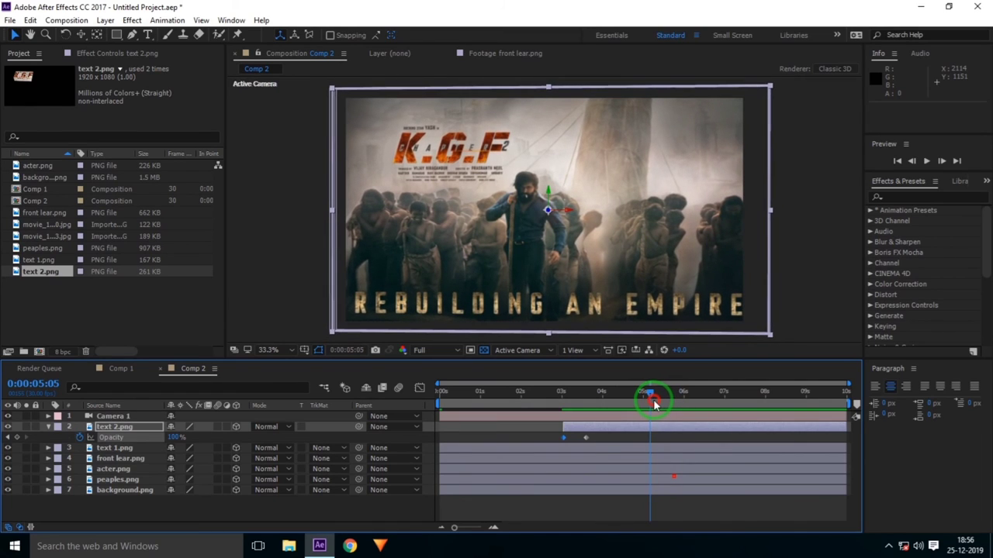
{"action": "left_click", "coordinate": [639, 450]}
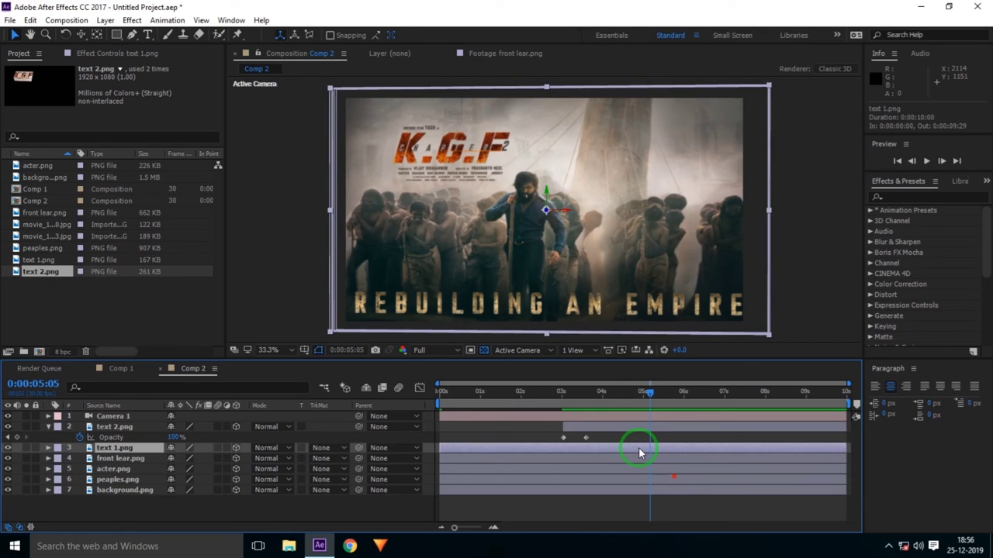
{"action": "key", "text": "ctrl+shift+d"}
{"action": "left_click", "coordinate": [631, 459]}
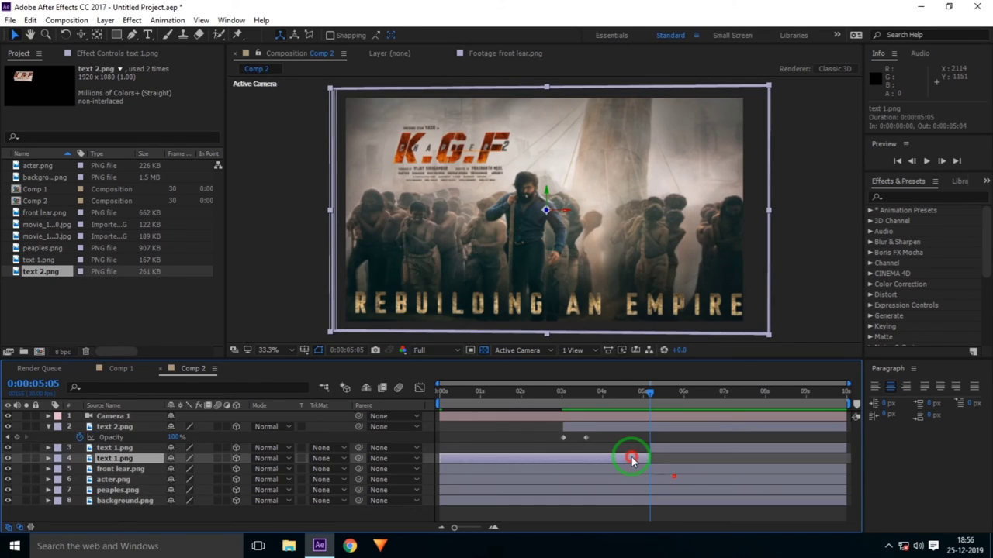
{"action": "key", "text": "Delete"}
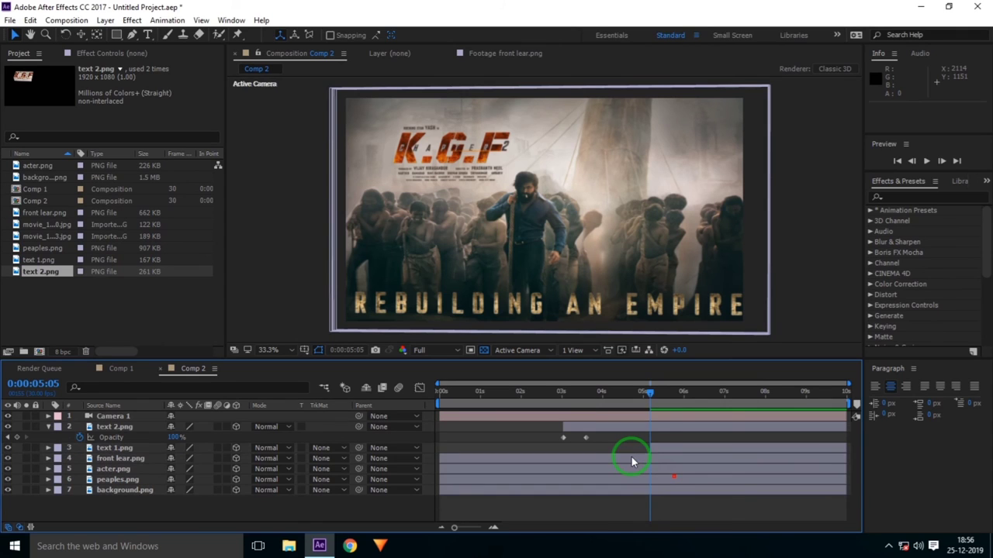
Keyframe text 1.png Opacity at 100% around 5:20 and 0% at 5:05.
{"action": "left_click_drag", "start_coordinate": [652, 396], "coordinate": [673, 395]}
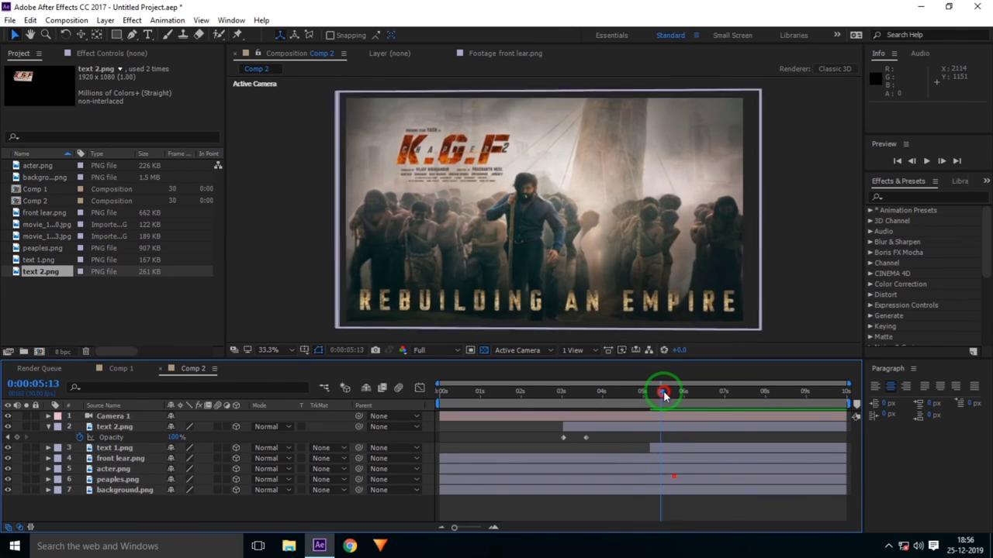
{"action": "left_click", "coordinate": [122, 449]}
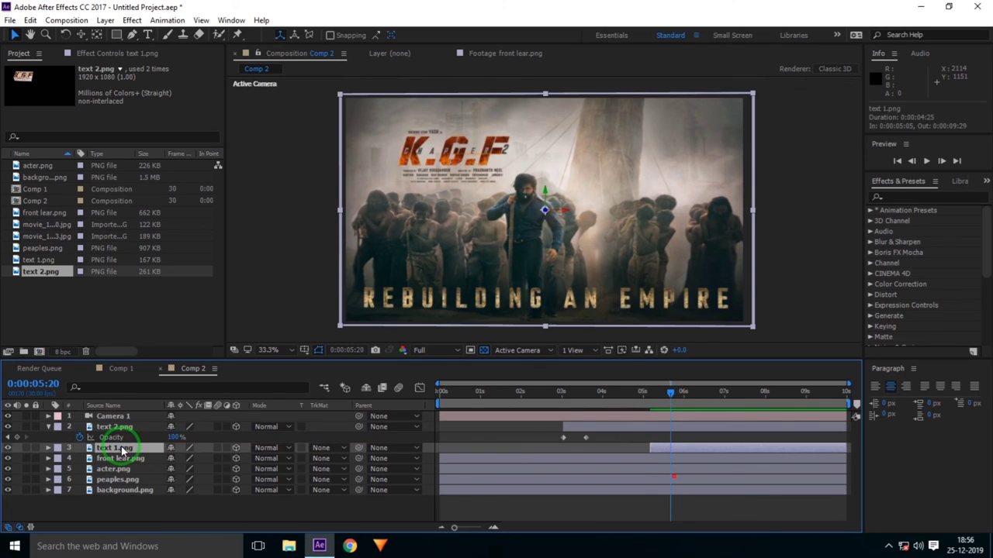
{"action": "key", "text": "t"}
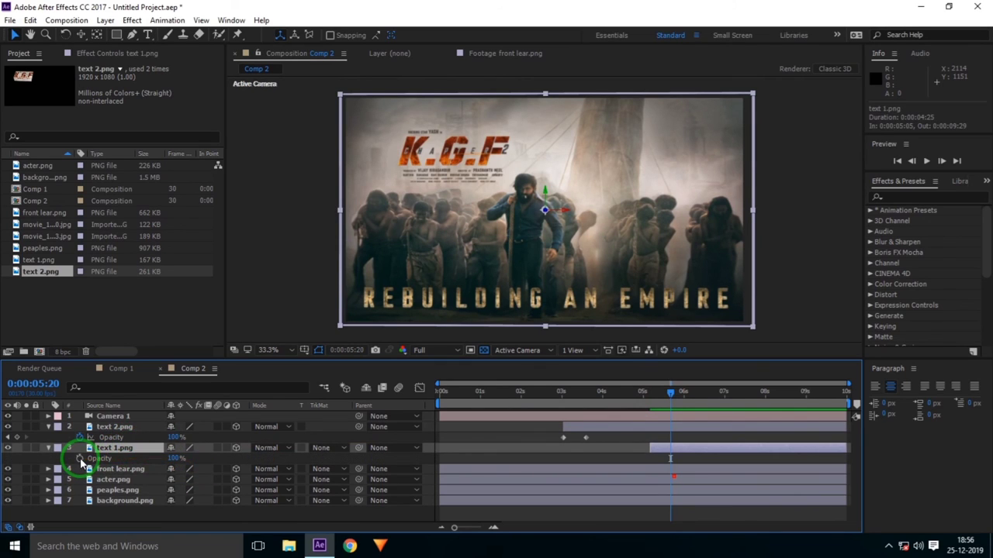
{"action": "left_click", "coordinate": [79, 458]}
{"action": "left_click", "coordinate": [670, 391]}
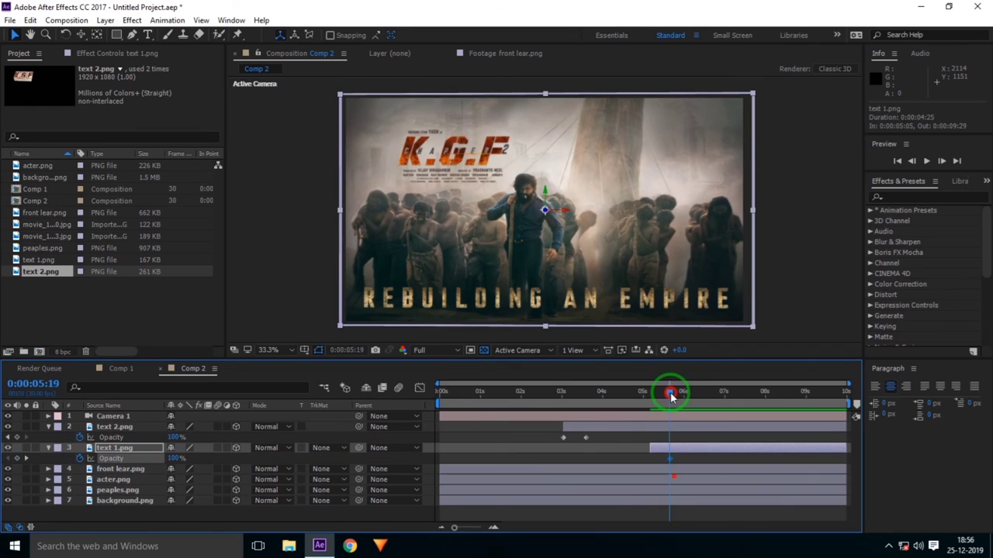
{"action": "left_click_drag", "start_coordinate": [670, 392], "coordinate": [653, 395]}
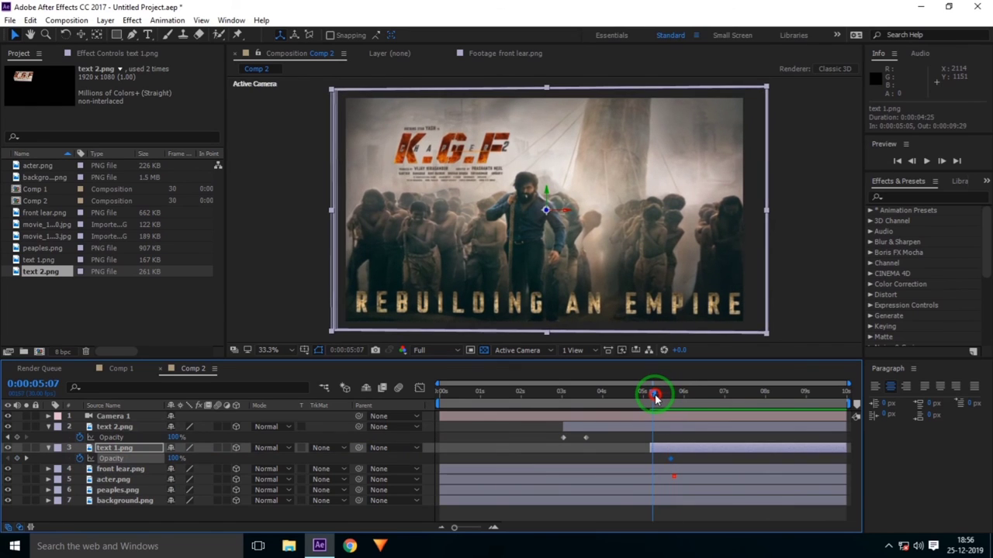
{"action": "left_click", "coordinate": [177, 457]}
{"action": "type", "text": "0"}
{"action": "key", "text": "Return"}
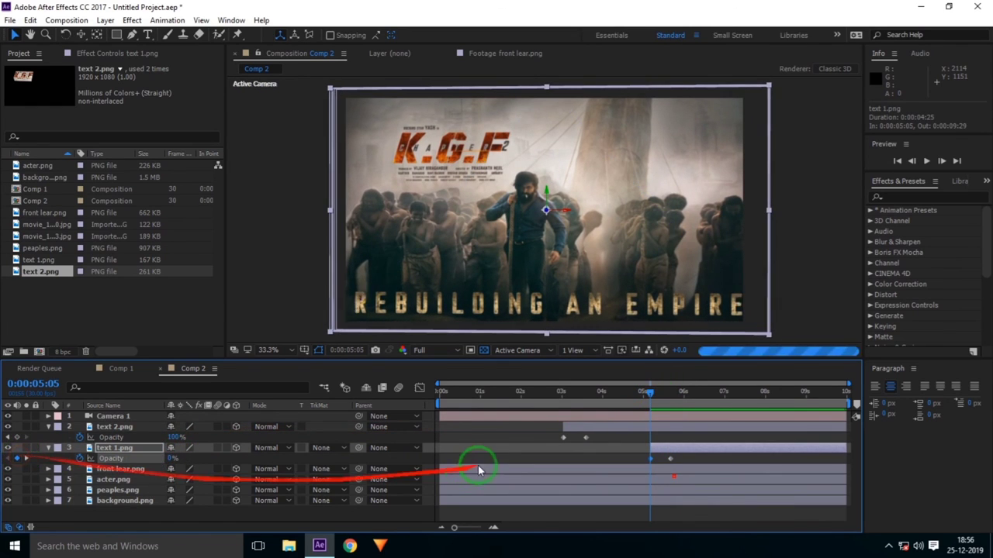
Collapse the text 2.png and text 1.png properties and return to 0:00.
{"action": "left_click", "coordinate": [48, 426]}
{"action": "left_click", "coordinate": [48, 438]}
{"action": "left_click_drag", "start_coordinate": [650, 393], "coordinate": [391, 392]}
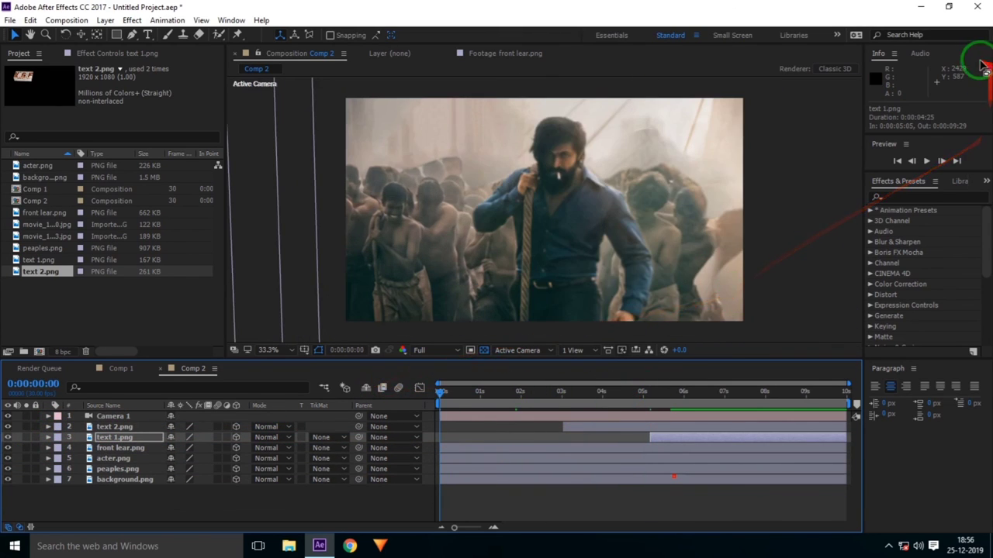
{"action": "left_click", "coordinate": [926, 161]}
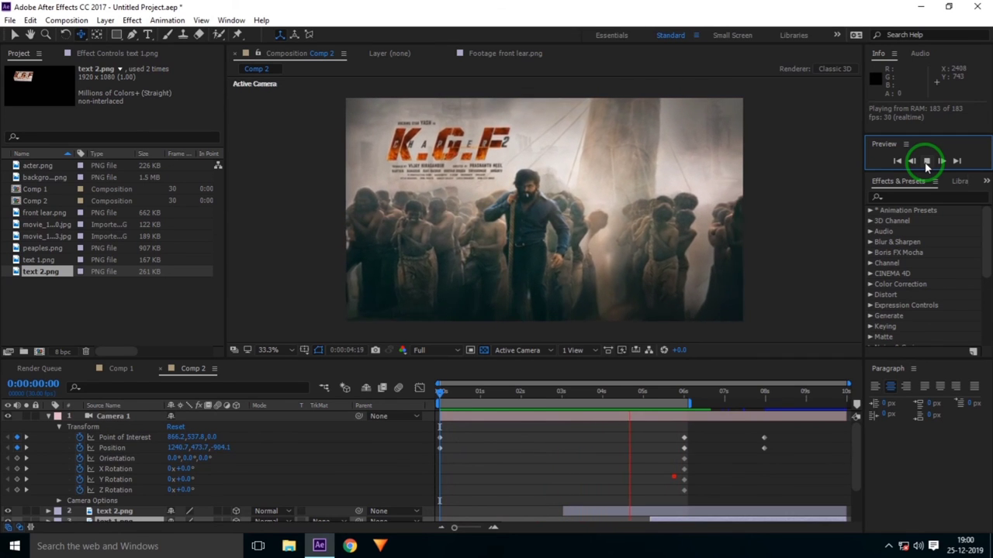
{"action": "left_click", "coordinate": [926, 162]}
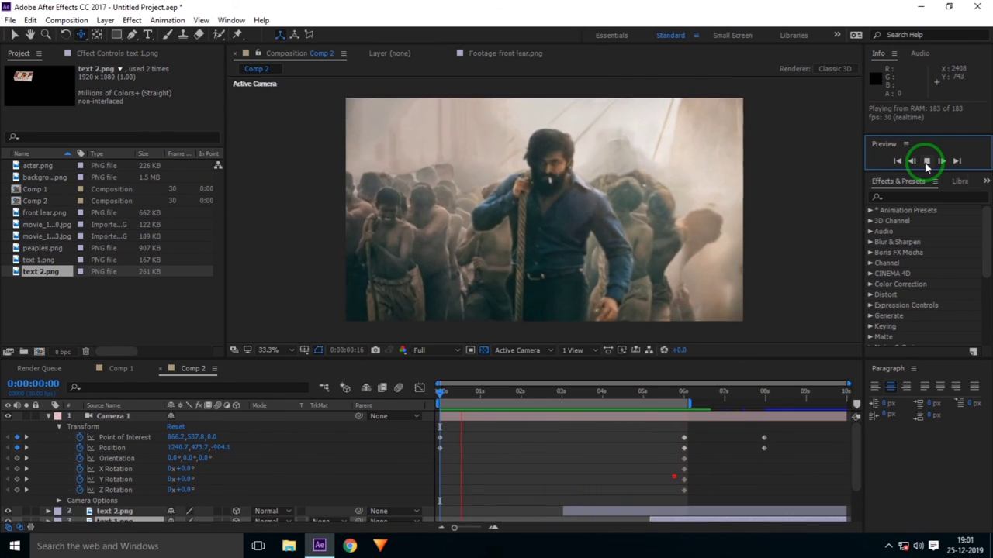